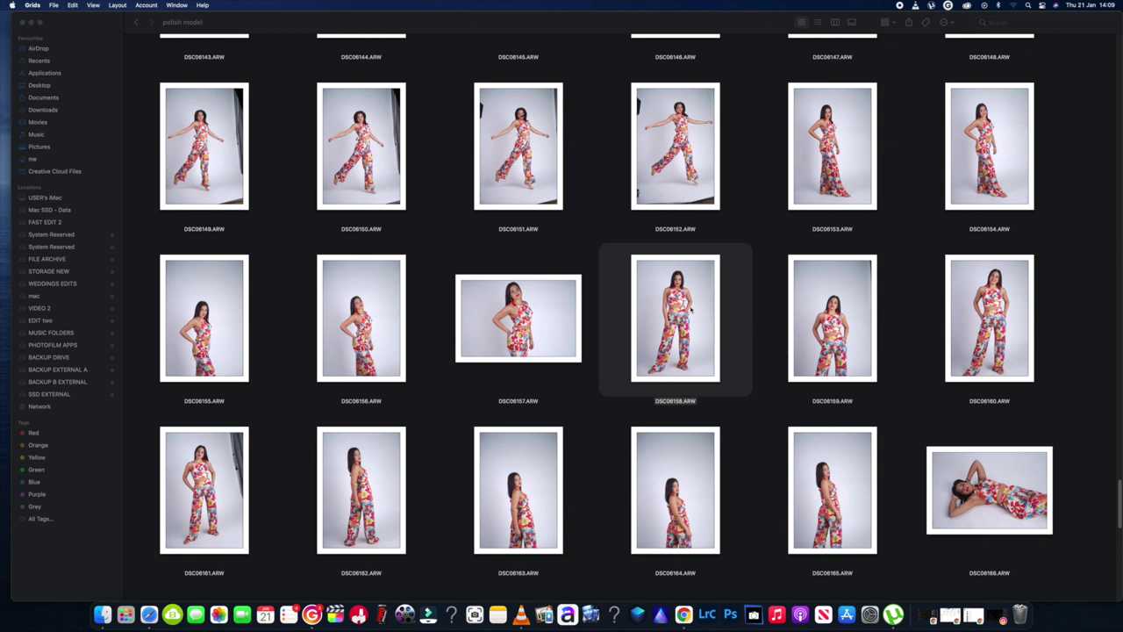
Open DSC06158.ARW from the polish model folder in PortraitProBody Studio
{"action": "right_click", "coordinate": [666, 317]}
{"action": "mouse_move", "coordinate": [715, 330]}
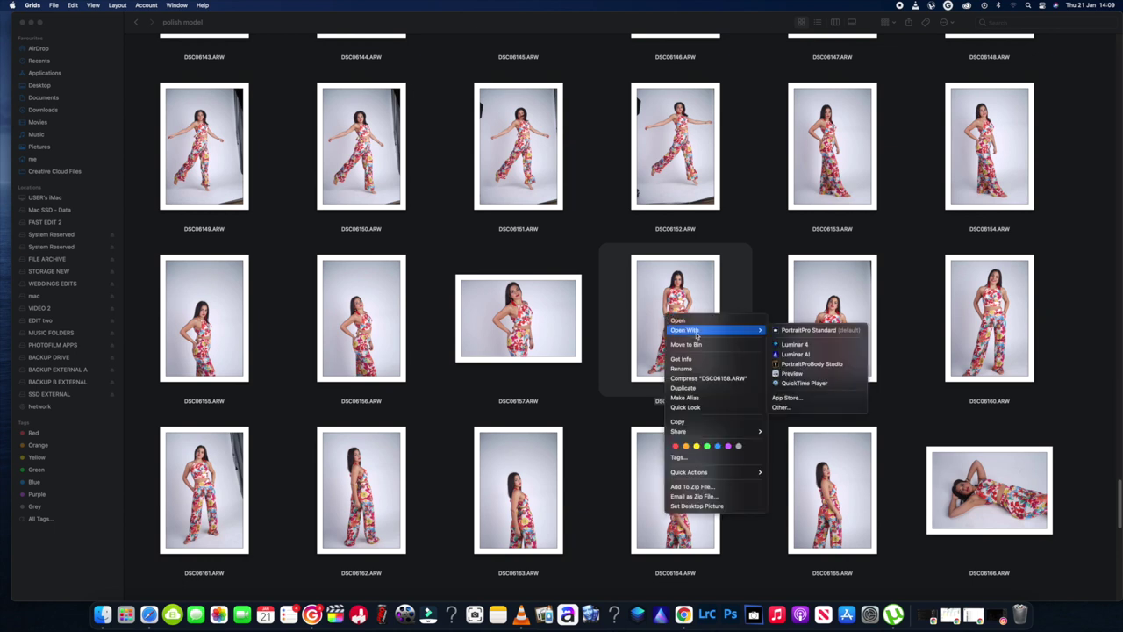
{"action": "left_click", "coordinate": [812, 363]}
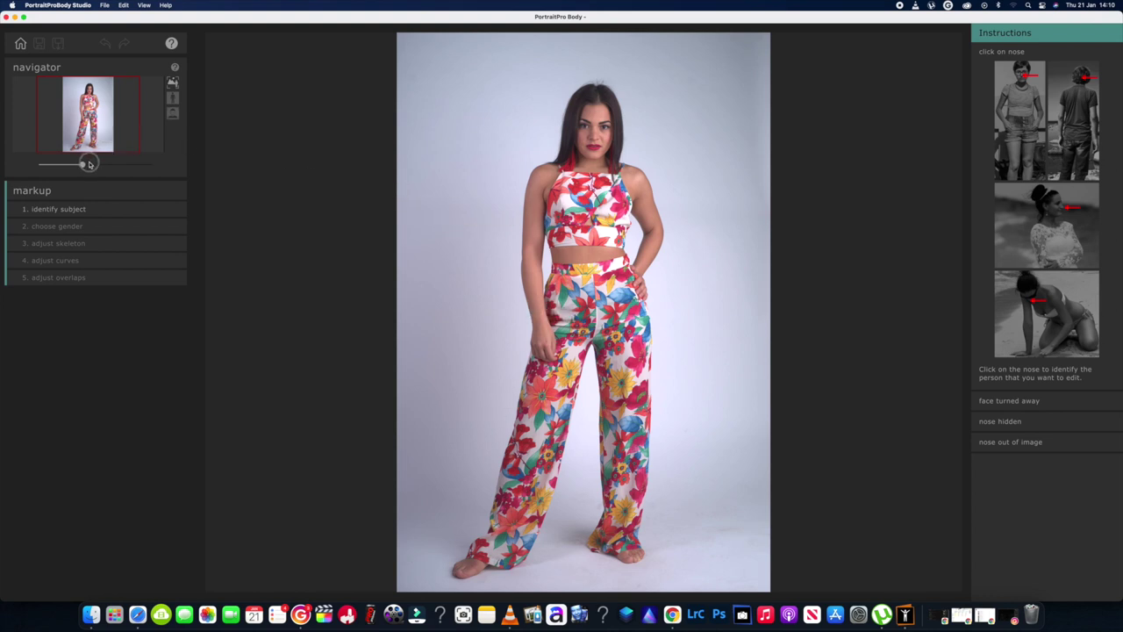
Identify the standing model as the subject by her nose, choose the female body shape and accept the automatic markup
{"action": "left_click_drag", "start_coordinate": [84, 165], "coordinate": [81, 166]}
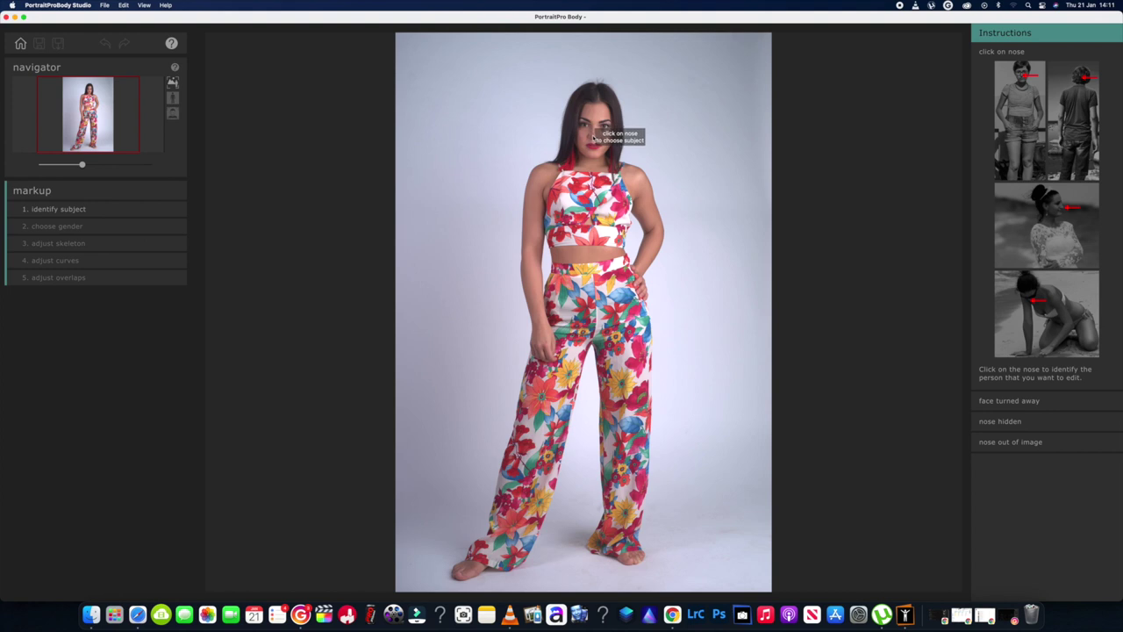
{"action": "left_click", "coordinate": [594, 137]}
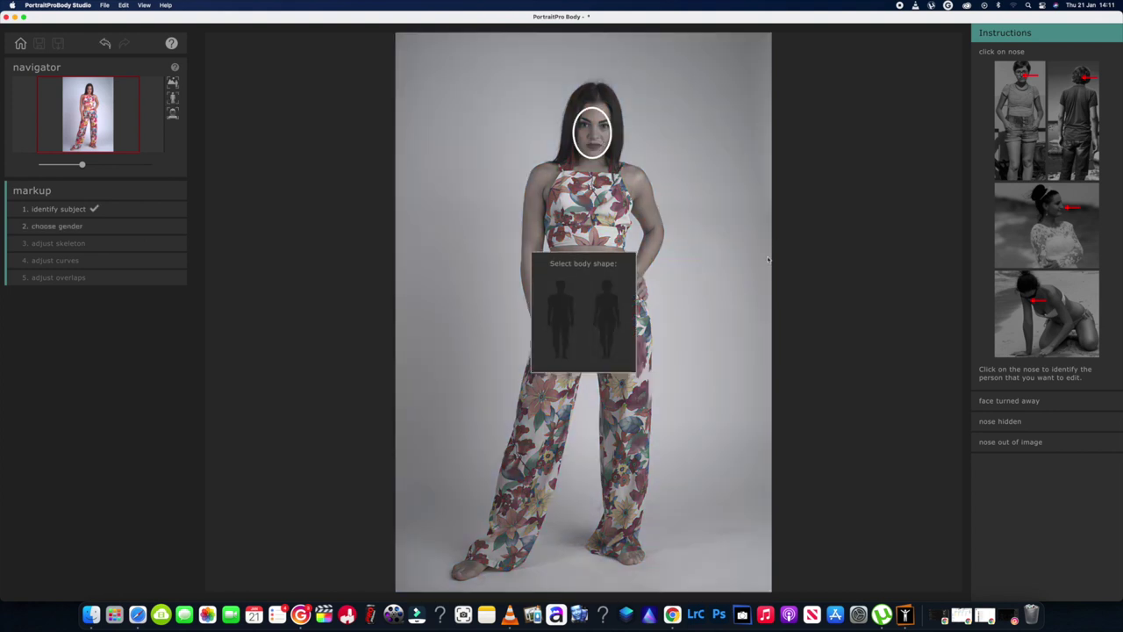
{"action": "left_click", "coordinate": [613, 322]}
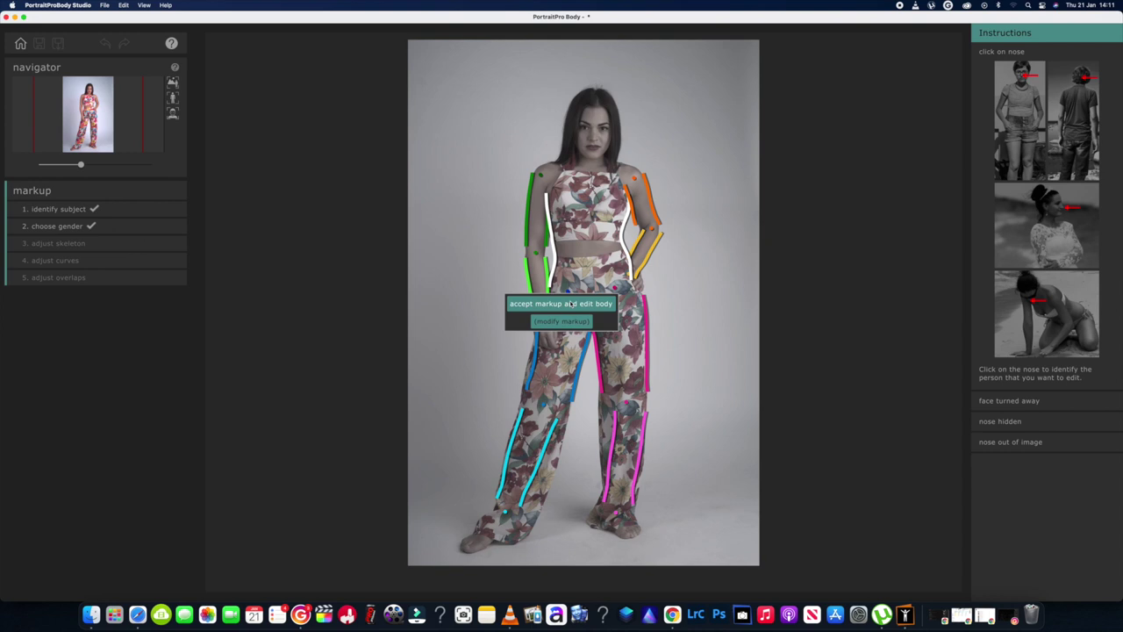
{"action": "left_click", "coordinate": [571, 302]}
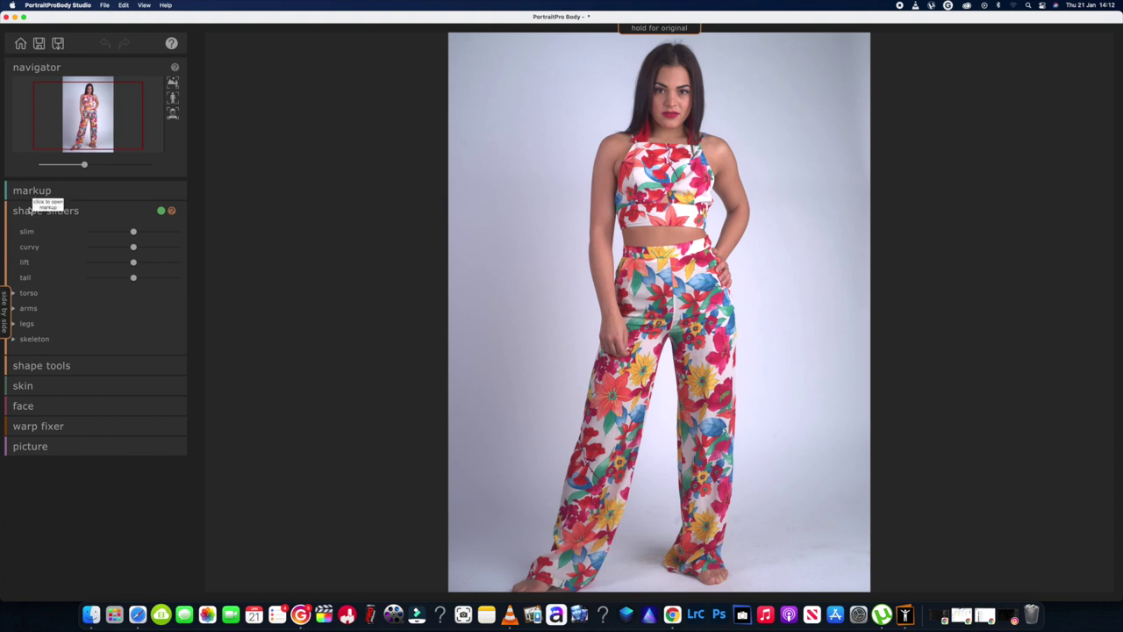
View the help for the shape sliders and close it
{"action": "left_click", "coordinate": [172, 211]}
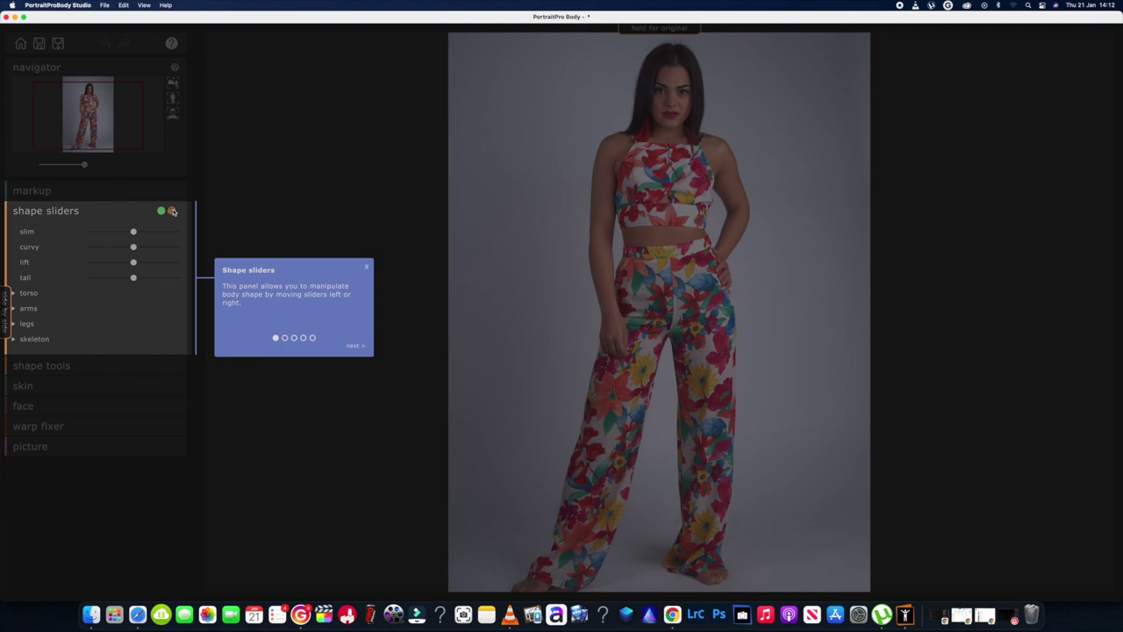
{"action": "left_click", "coordinate": [172, 211]}
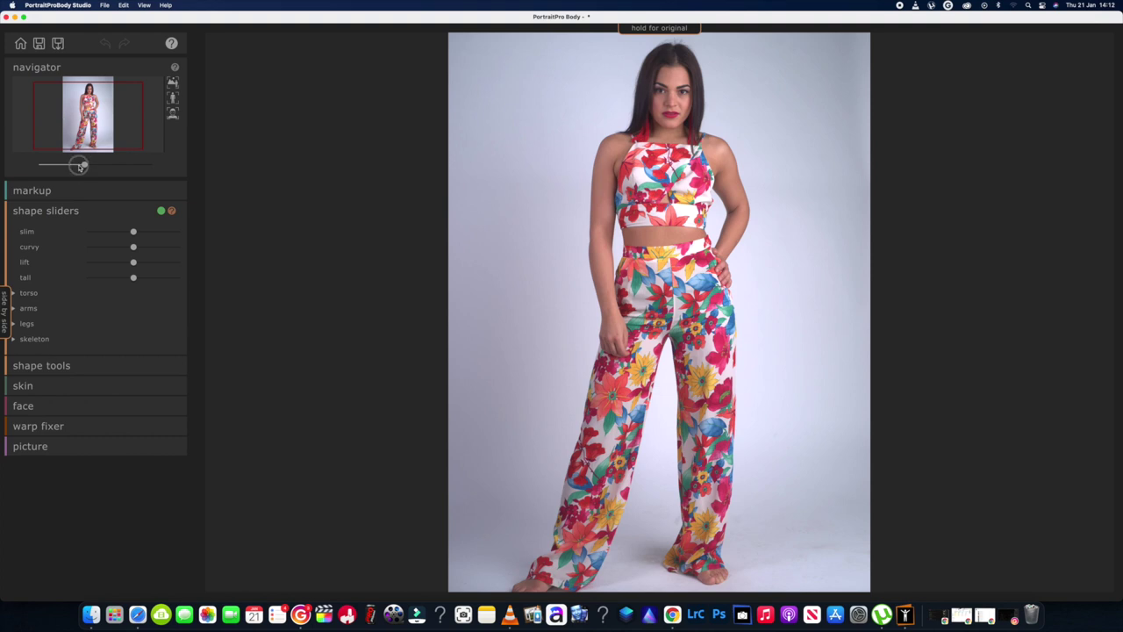
Show the before and after images side by side, with the full figure filling each view
{"action": "left_click_drag", "start_coordinate": [84, 164], "coordinate": [75, 166]}
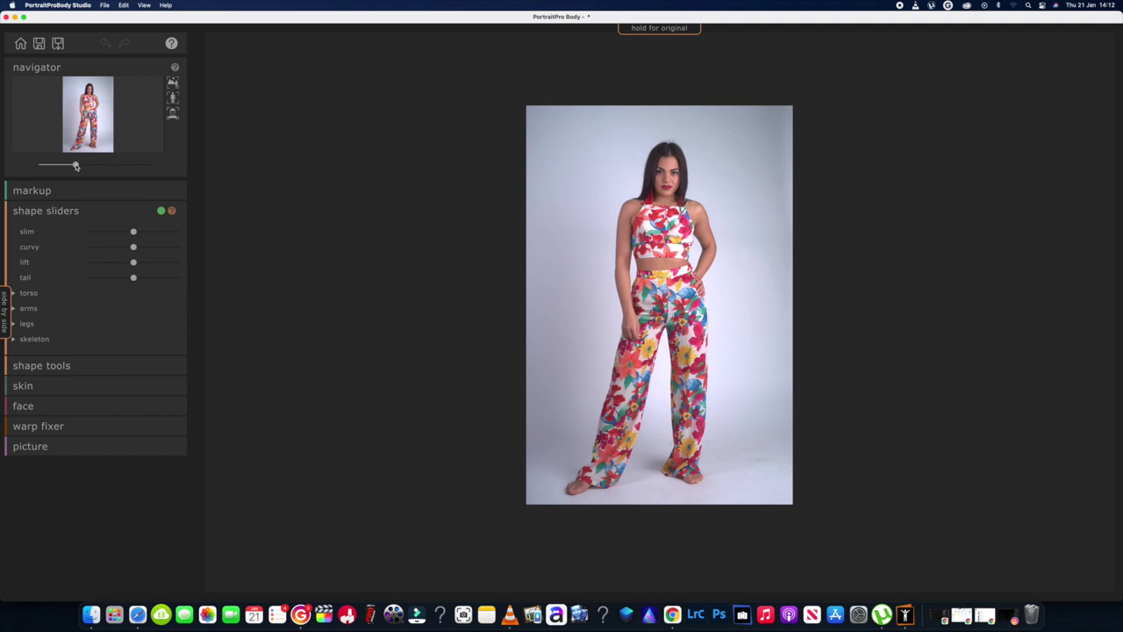
{"action": "left_click", "coordinate": [6, 325]}
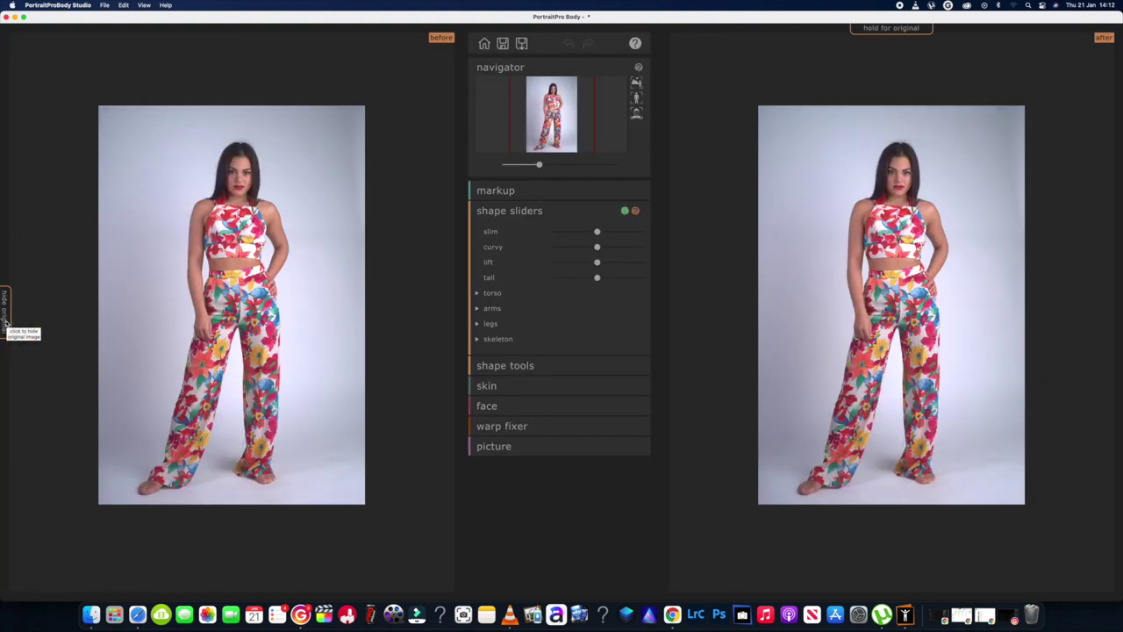
{"action": "mouse_move", "coordinate": [785, 327]}
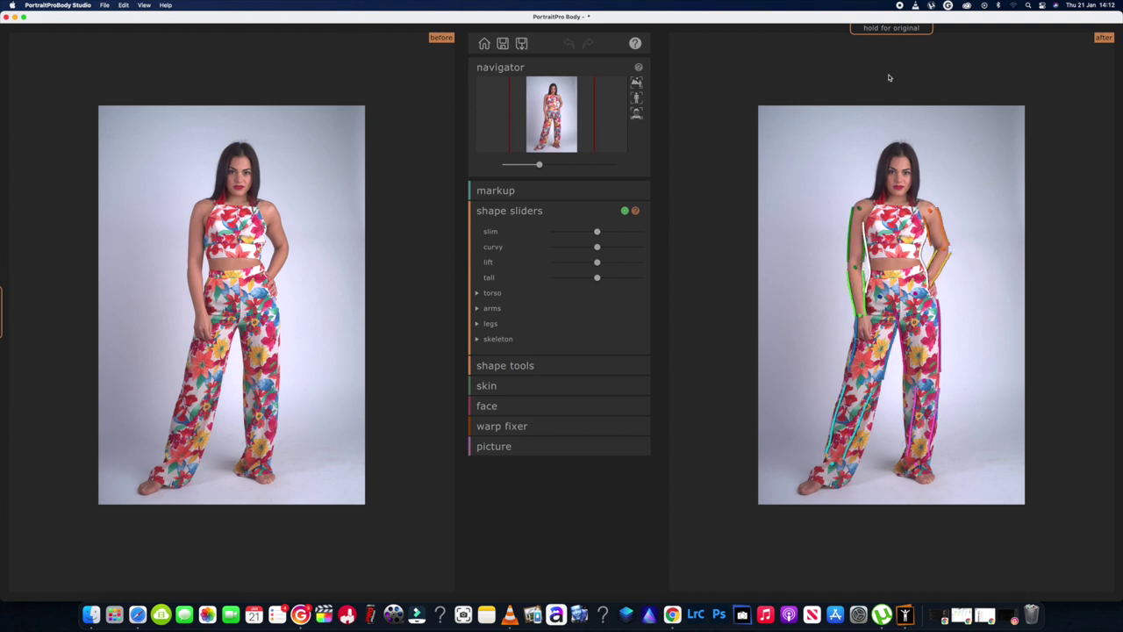
{"action": "left_click", "coordinate": [898, 28]}
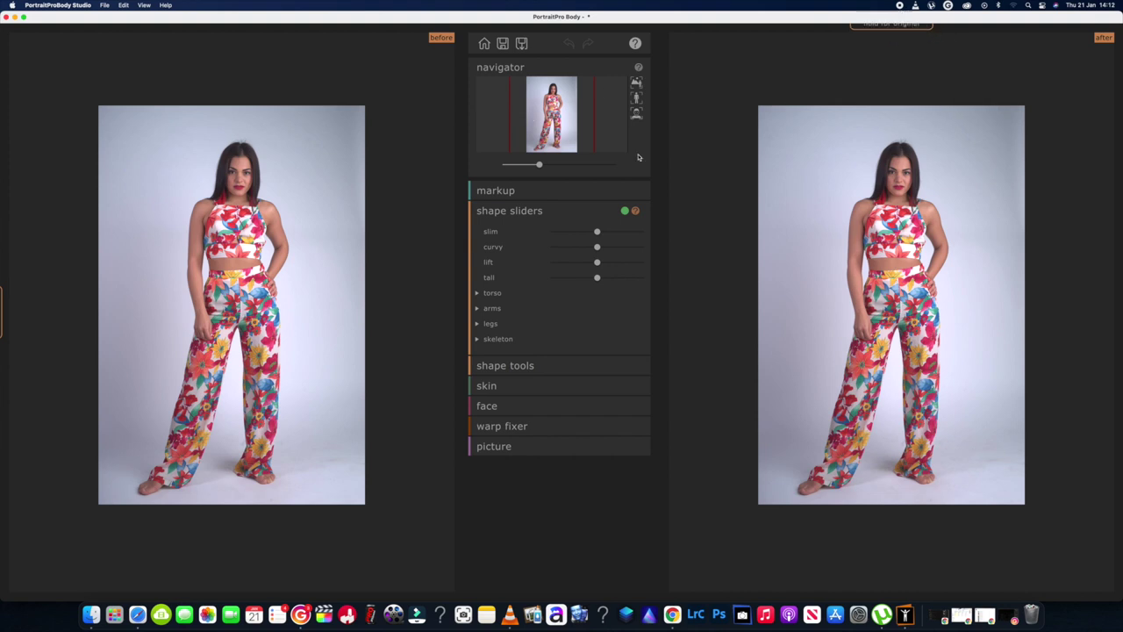
{"action": "left_click", "coordinate": [3, 314]}
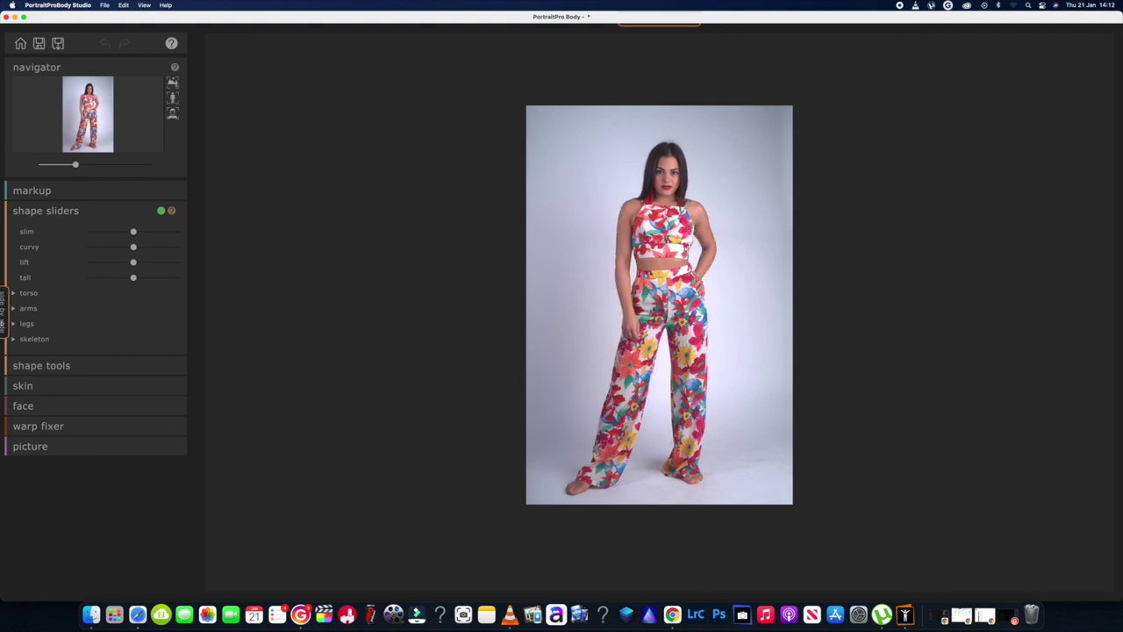
{"action": "left_click", "coordinate": [4, 321]}
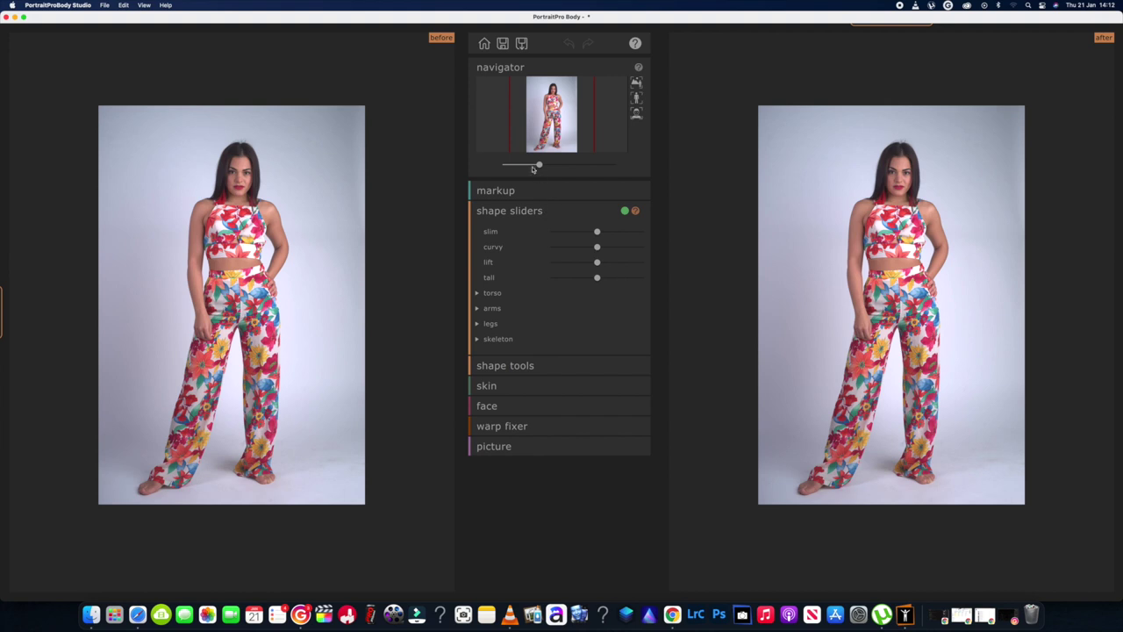
{"action": "left_click_drag", "start_coordinate": [538, 165], "coordinate": [547, 165]}
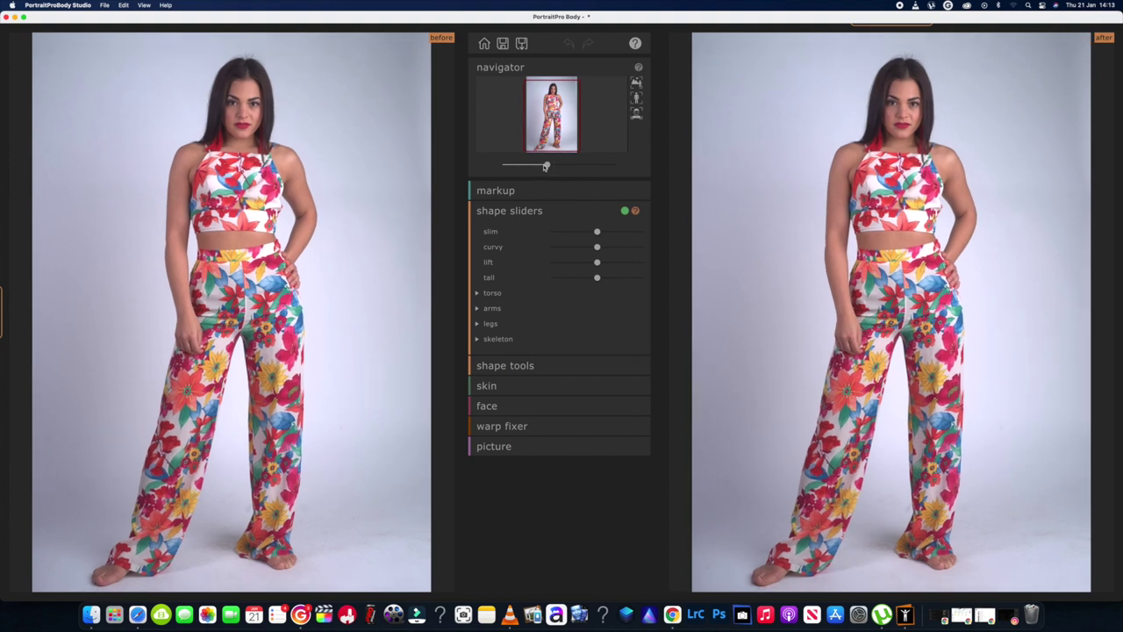
Examine the shape tools, including the edit body and edit body local options
{"action": "left_click", "coordinate": [490, 367]}
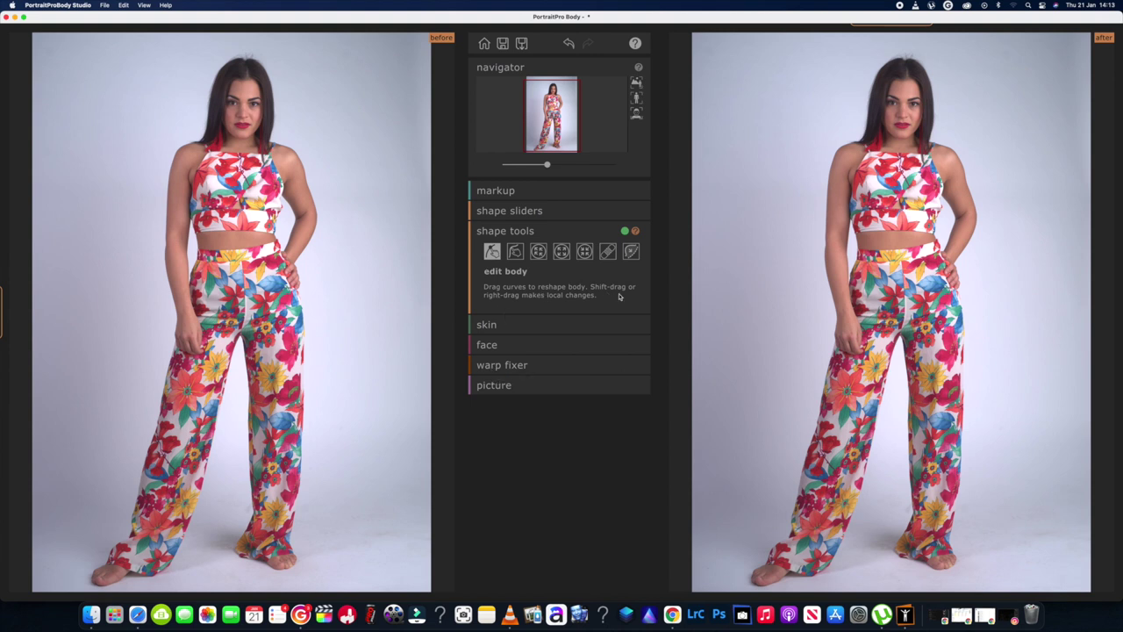
{"action": "left_click", "coordinate": [515, 252]}
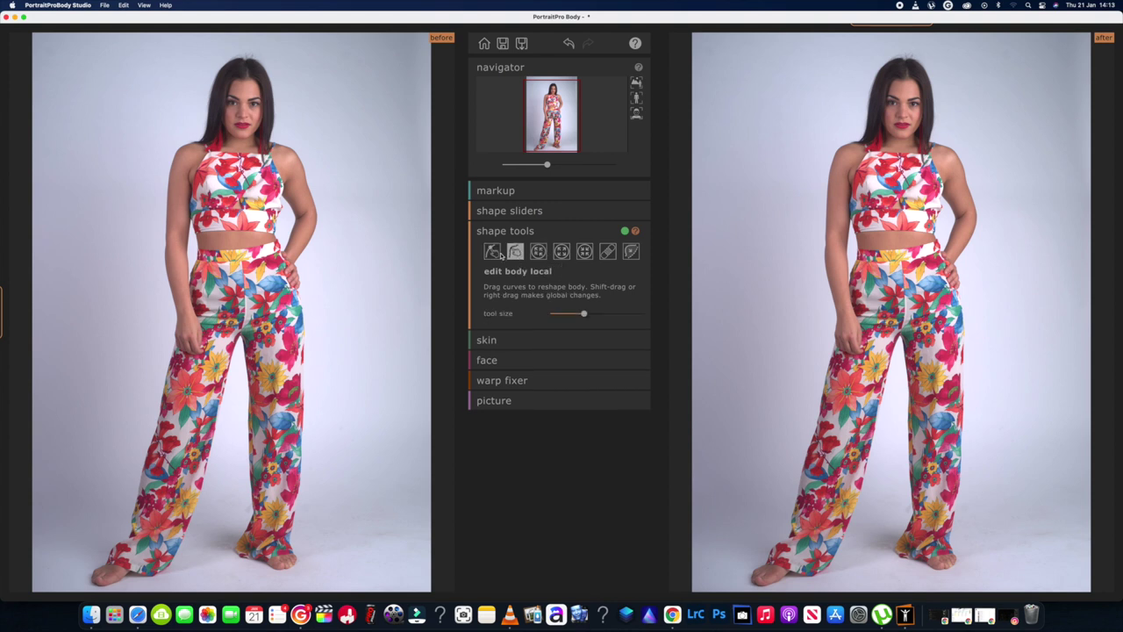
{"action": "left_click", "coordinate": [517, 256]}
{"action": "left_click", "coordinate": [519, 257]}
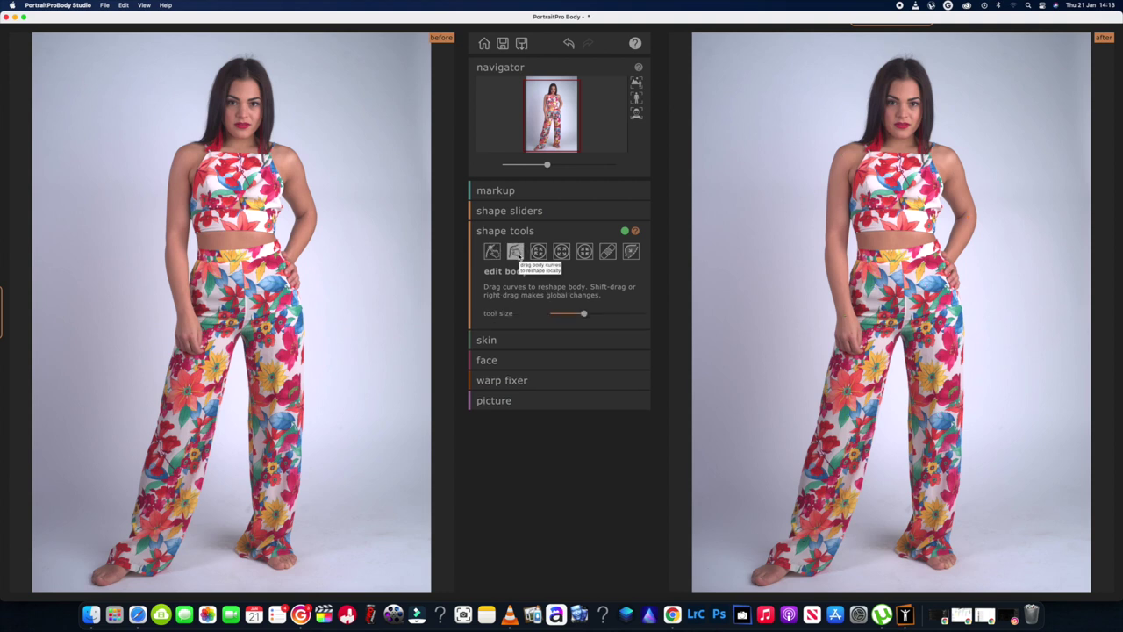
{"action": "left_click", "coordinate": [519, 254]}
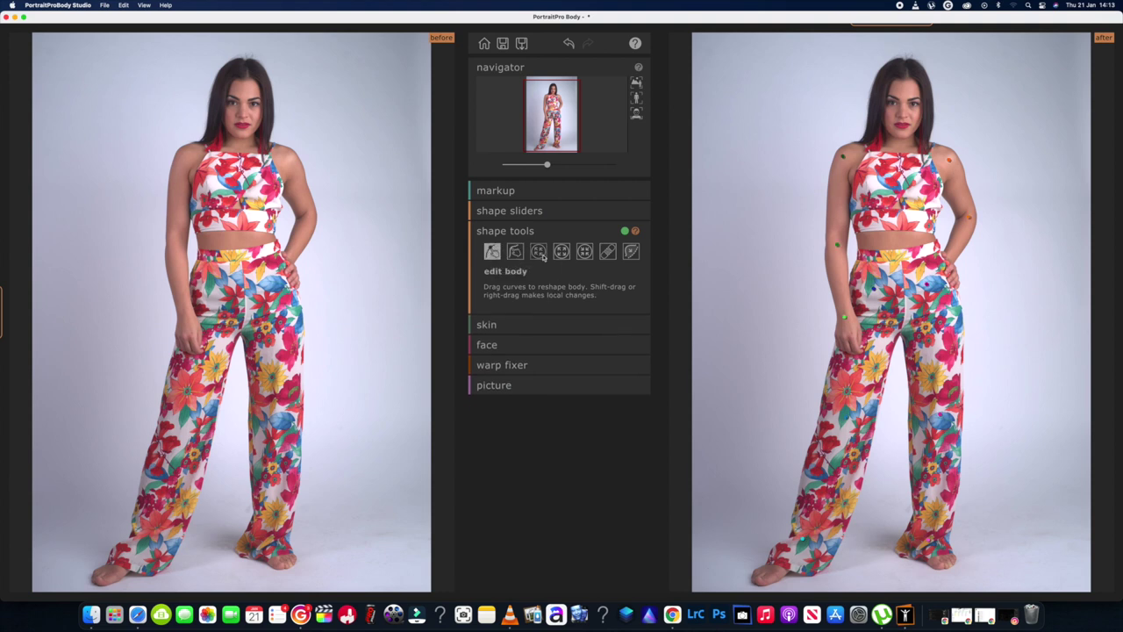
Examine the skin, warp fixer and picture adjustments, and decline going back to edit the markup
{"action": "left_click", "coordinate": [488, 325]}
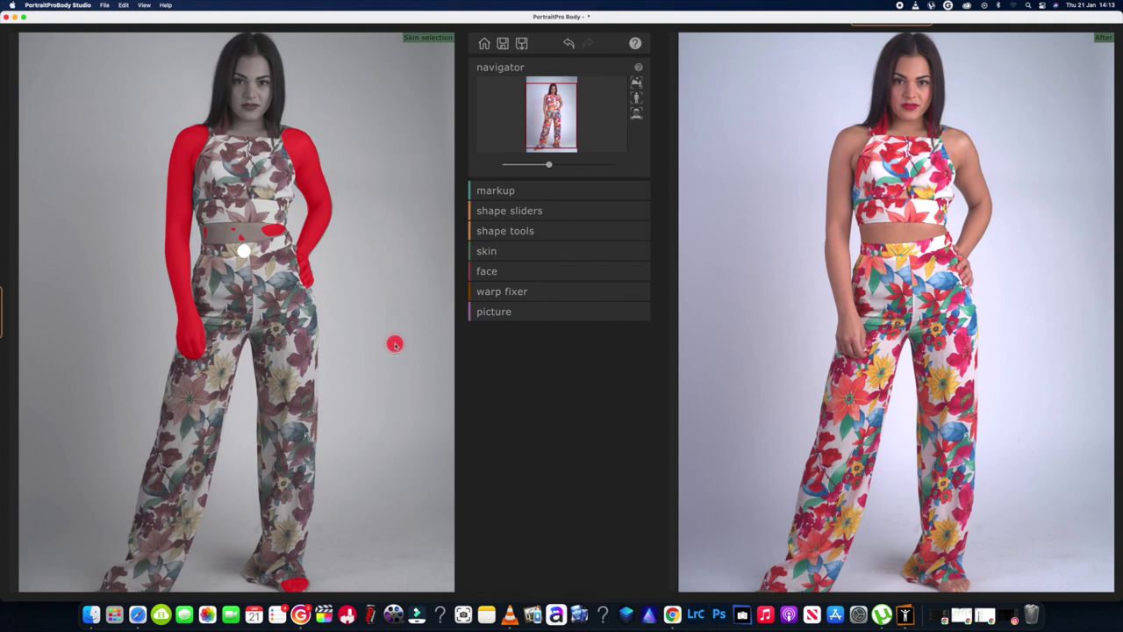
{"action": "left_click", "coordinate": [489, 254]}
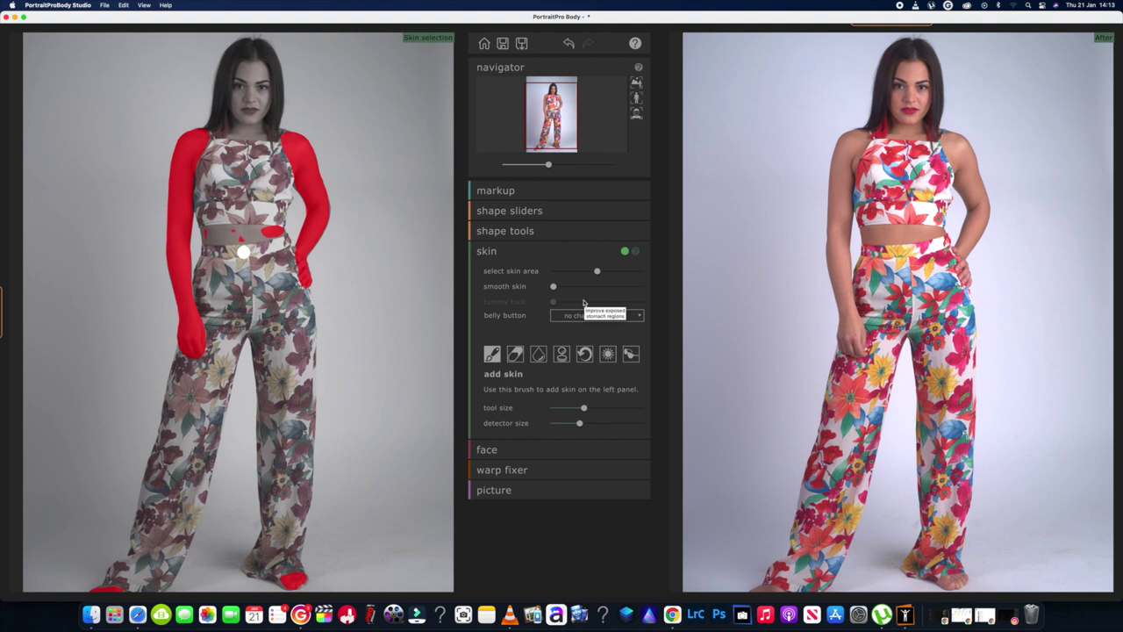
{"action": "left_click", "coordinate": [484, 251]}
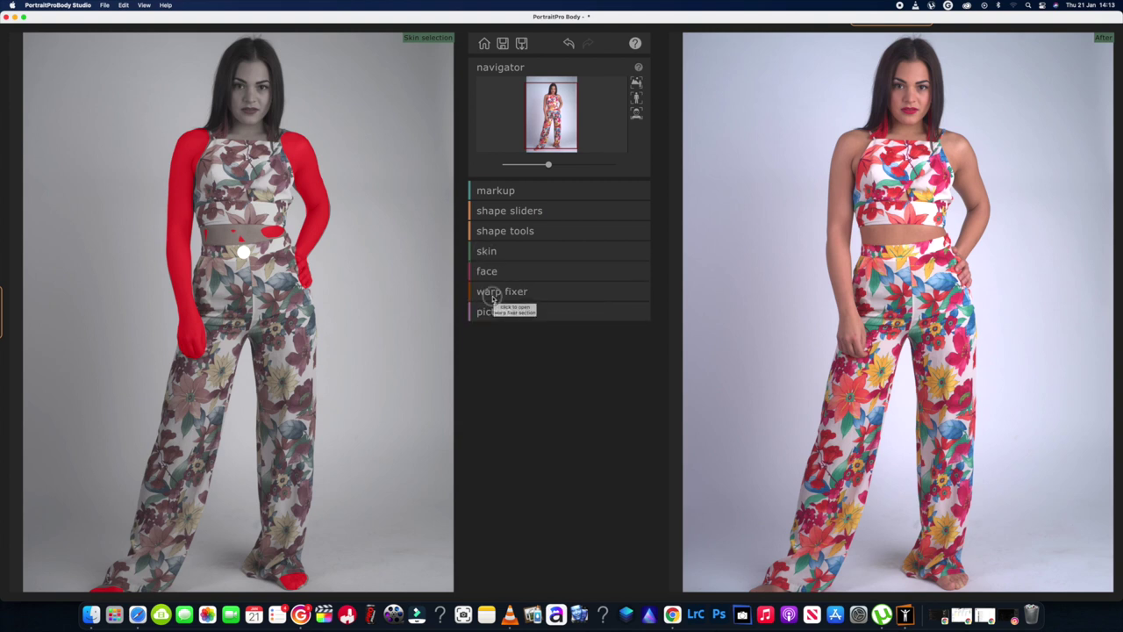
{"action": "left_click", "coordinate": [493, 293]}
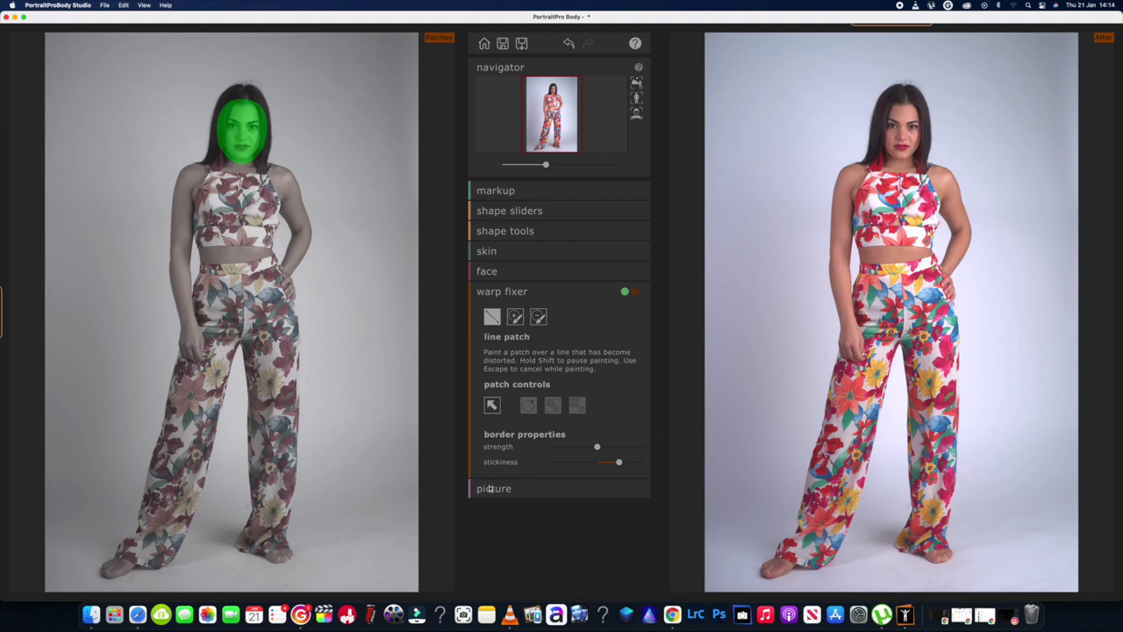
{"action": "left_click", "coordinate": [504, 293]}
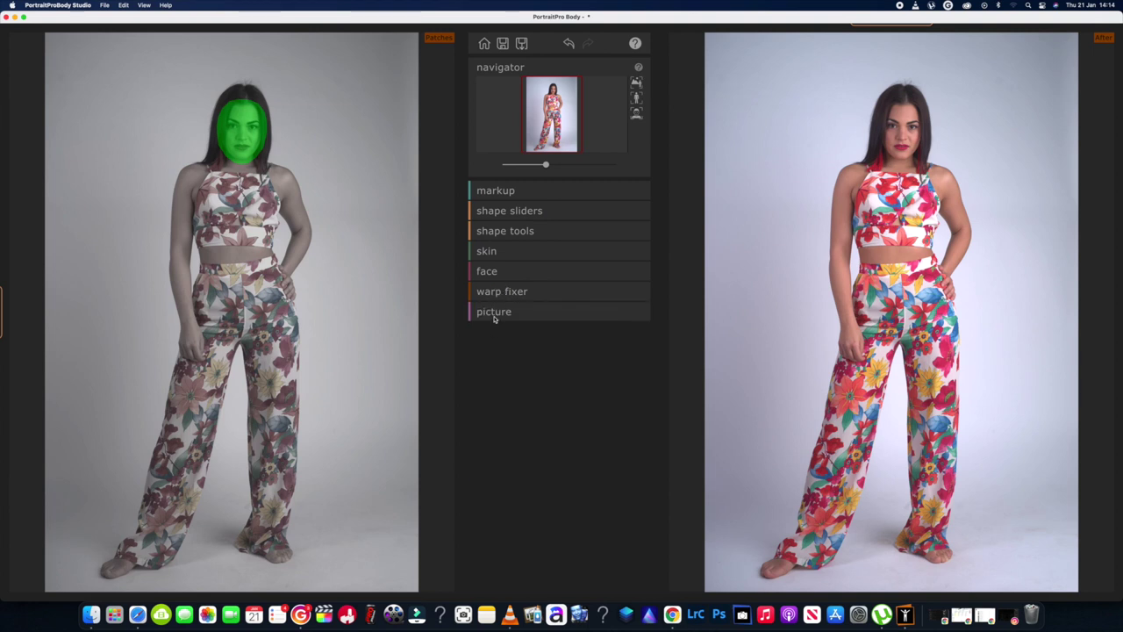
{"action": "left_click", "coordinate": [494, 314]}
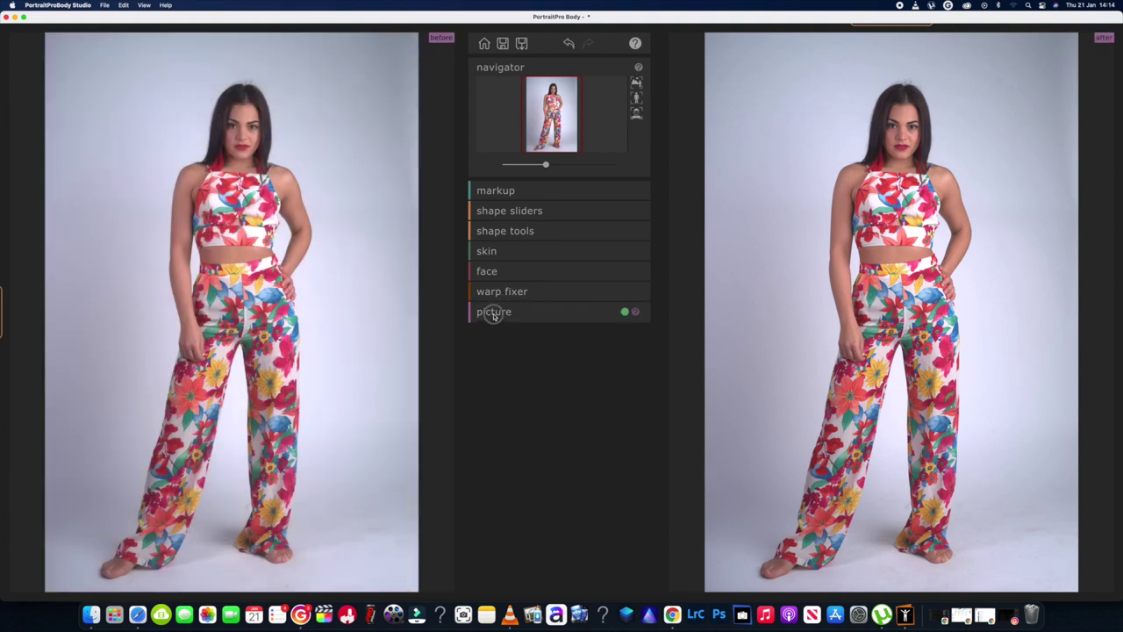
{"action": "left_click", "coordinate": [494, 314]}
{"action": "left_click", "coordinate": [494, 315]}
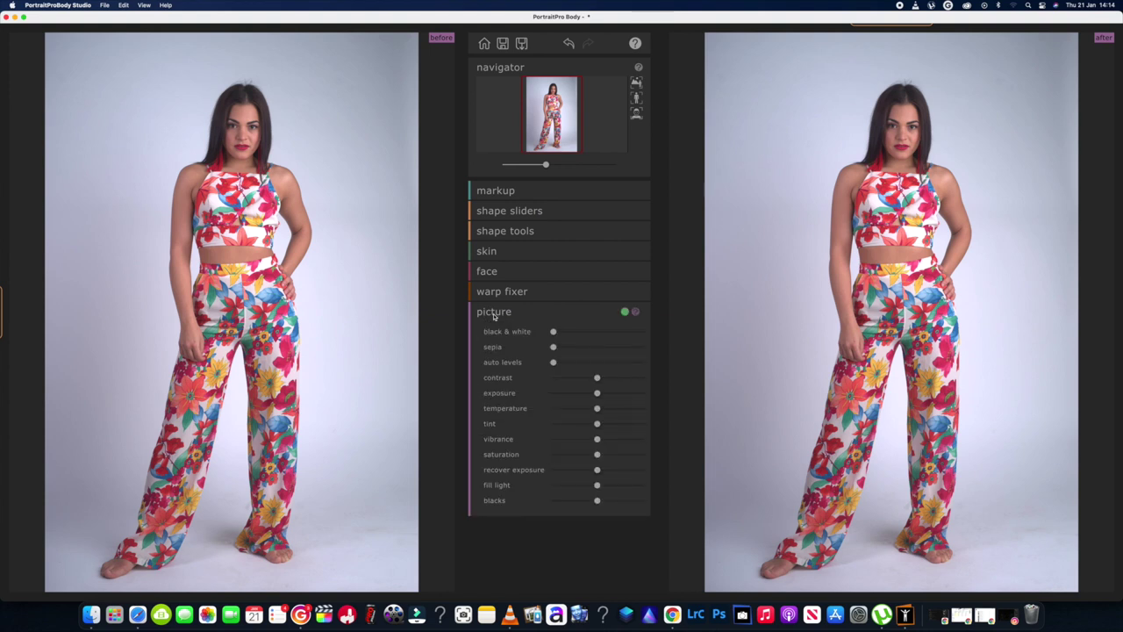
{"action": "left_click", "coordinate": [494, 314]}
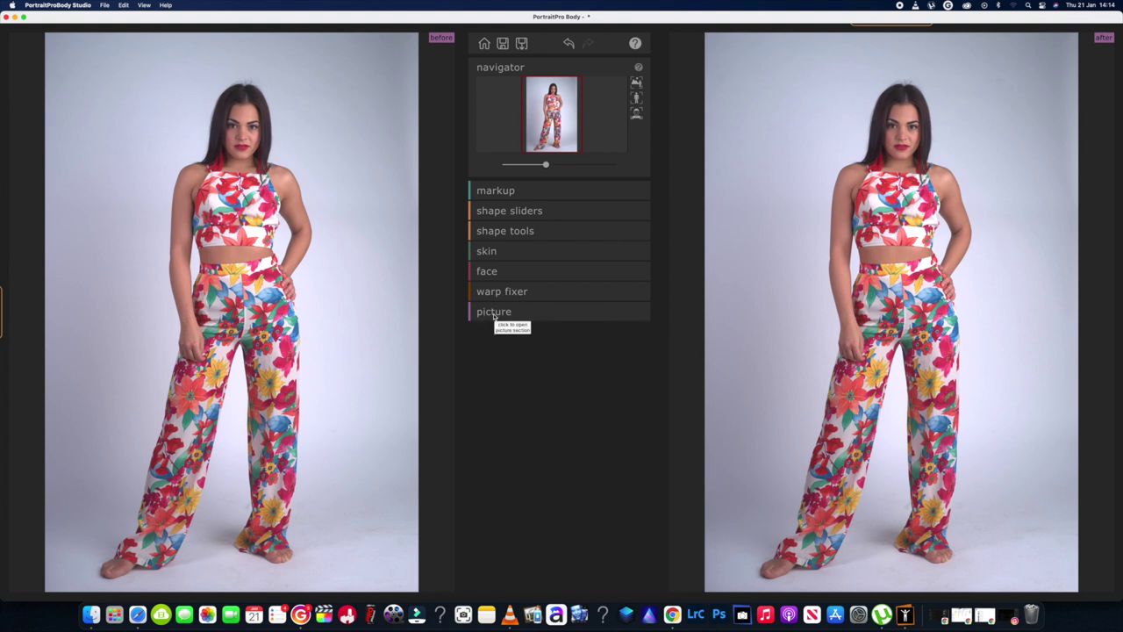
{"action": "left_click", "coordinate": [497, 192]}
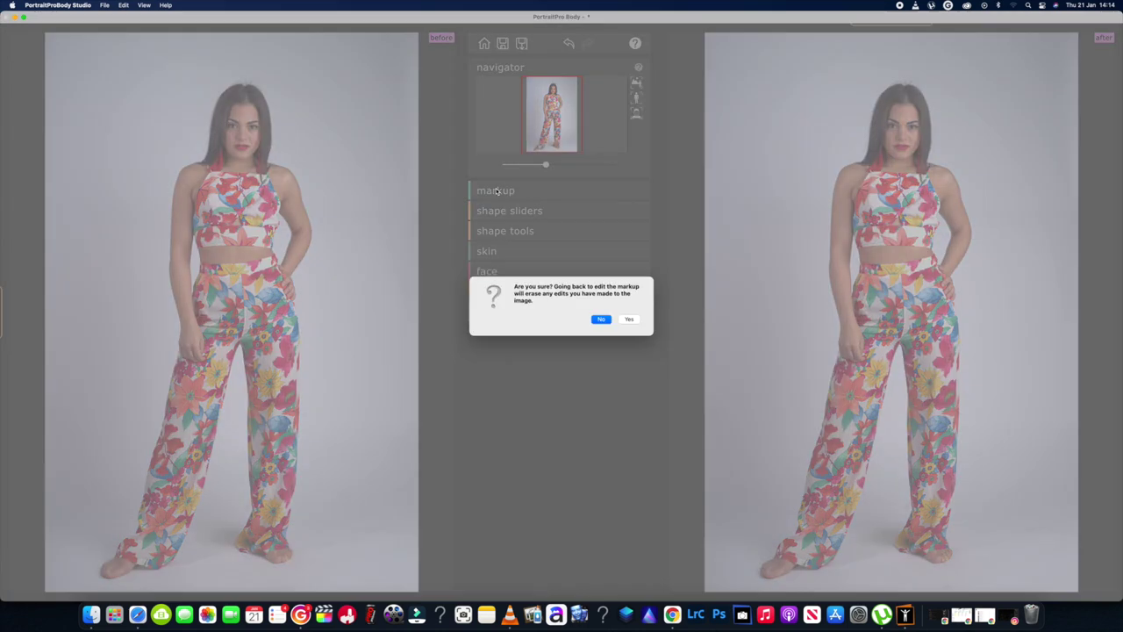
{"action": "left_click", "coordinate": [600, 320]}
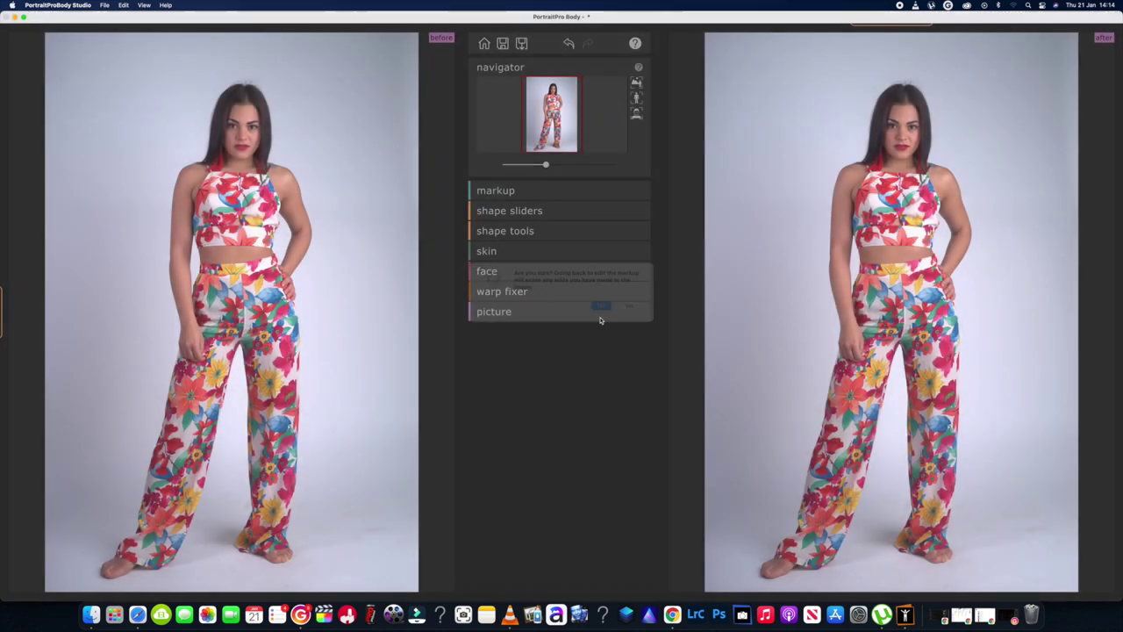
Increase the body's slim and curvy amounts moderately and its tall amount strongly, with lift slightly below neutral
{"action": "left_click", "coordinate": [493, 212]}
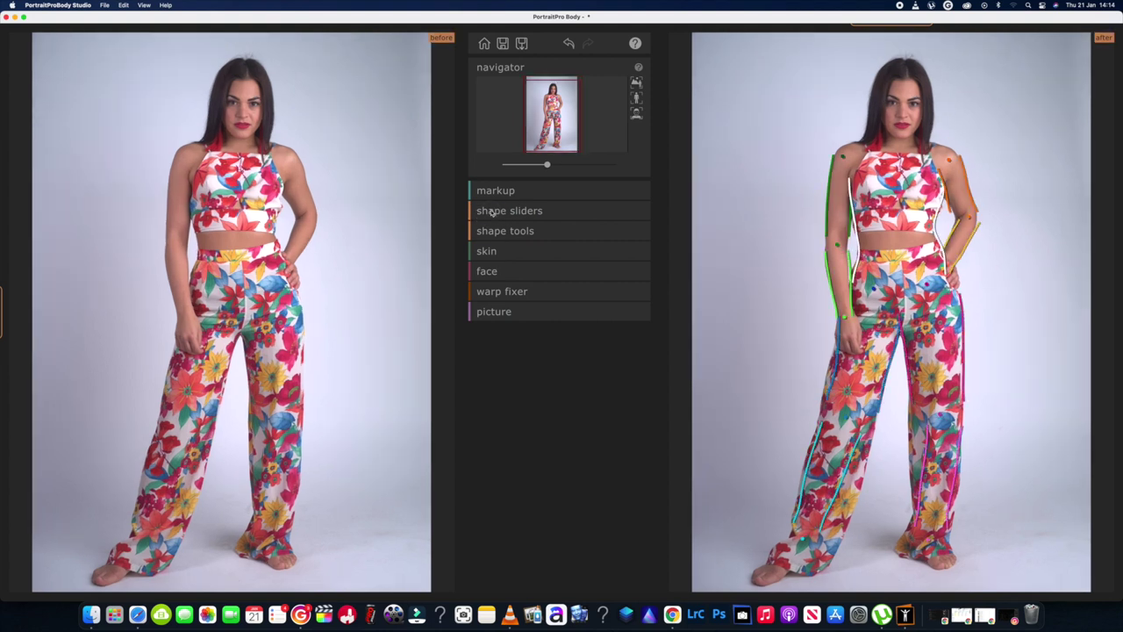
{"action": "left_click", "coordinate": [492, 211]}
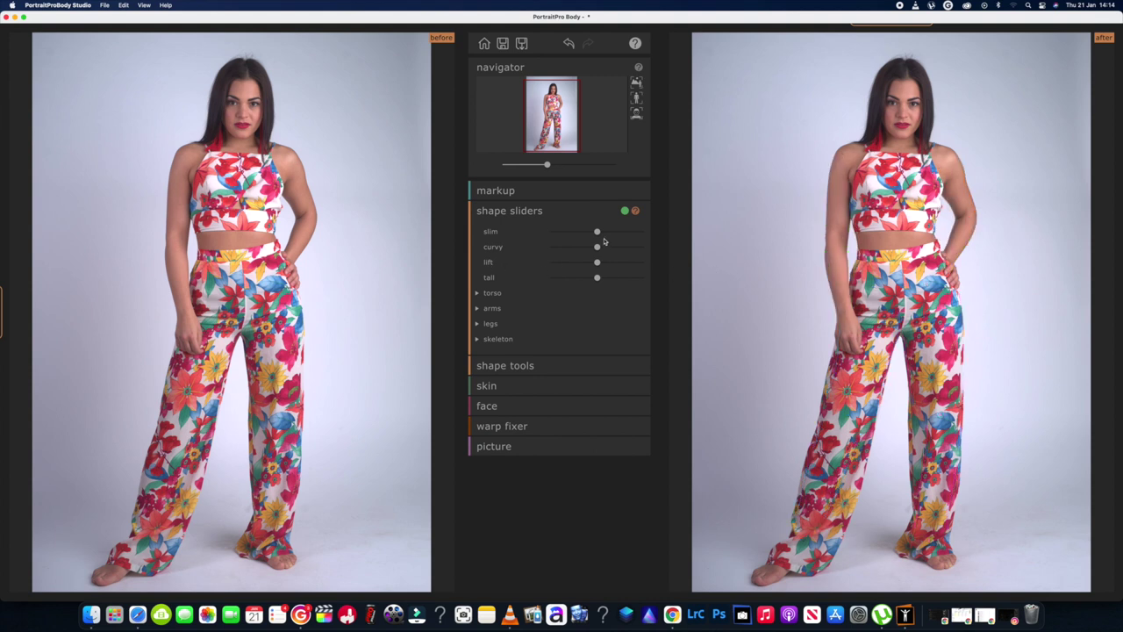
{"action": "mouse_move", "coordinate": [598, 231]}
{"action": "left_click_drag", "start_coordinate": [598, 231], "coordinate": [612, 235]}
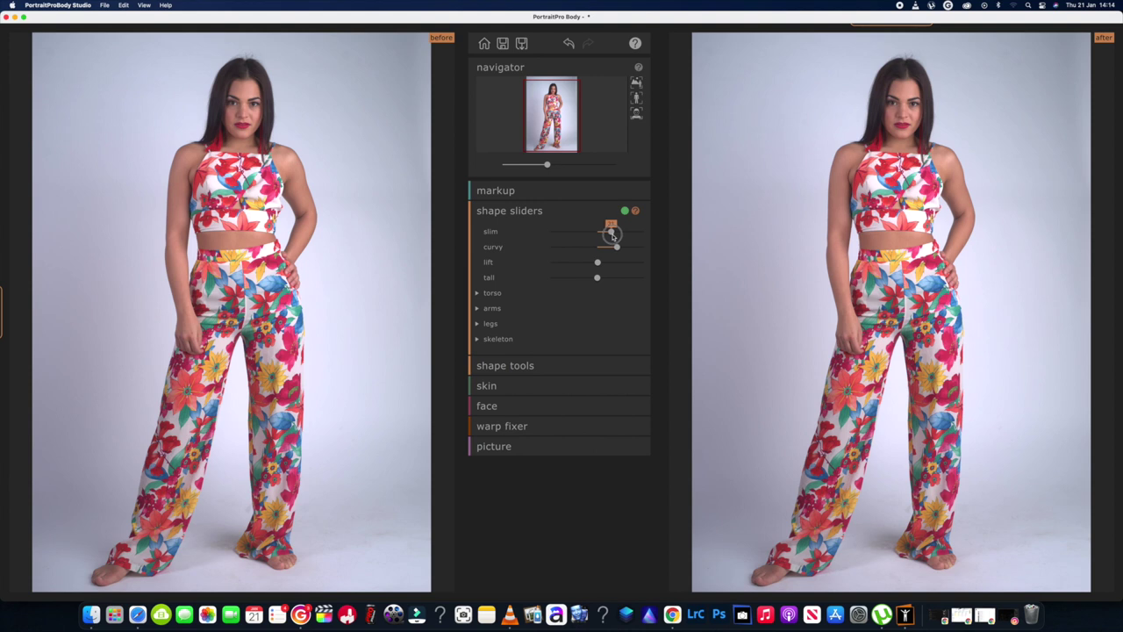
{"action": "mouse_move", "coordinate": [852, 213]}
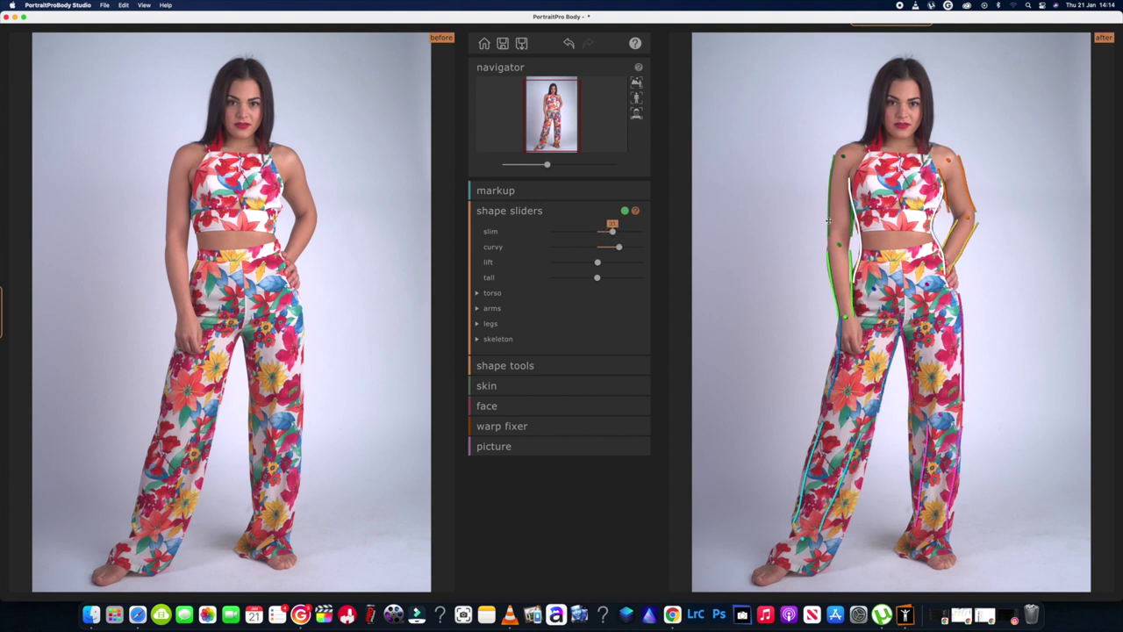
{"action": "left_click", "coordinate": [613, 231]}
{"action": "left_click_drag", "start_coordinate": [612, 231], "coordinate": [631, 280]}
{"action": "left_click_drag", "start_coordinate": [635, 280], "coordinate": [634, 280]}
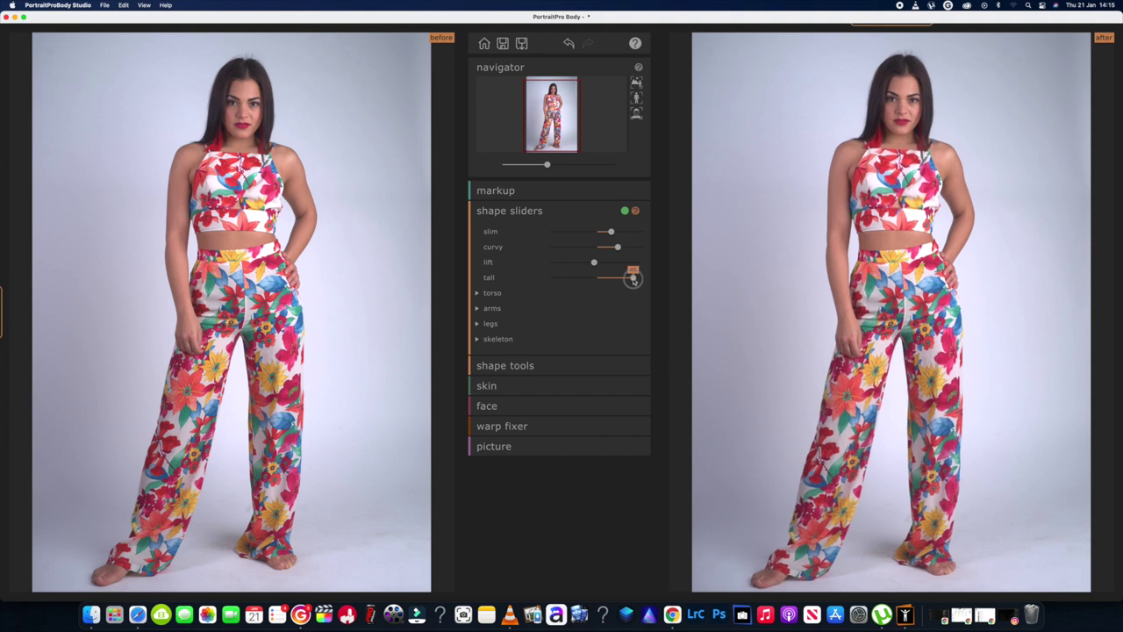
Slim the torso slightly at the waist and abdomen, bring hips and bottom near neutral, lower the abdomen height, and open the arm adjustments
{"action": "left_click", "coordinate": [476, 295]}
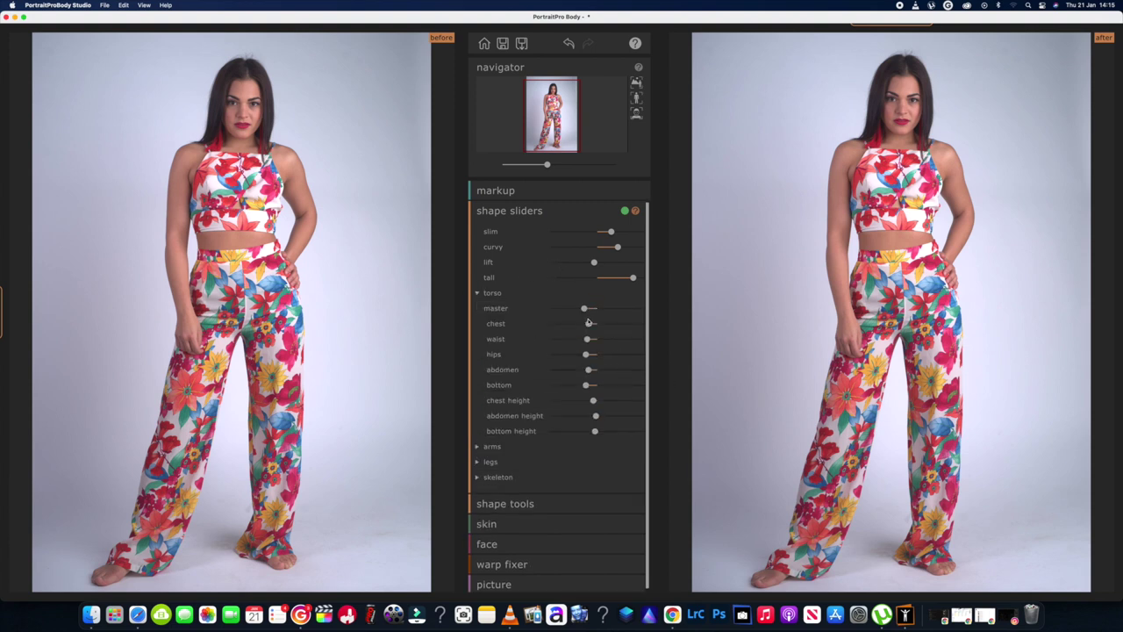
{"action": "left_click_drag", "start_coordinate": [590, 323], "coordinate": [596, 430]}
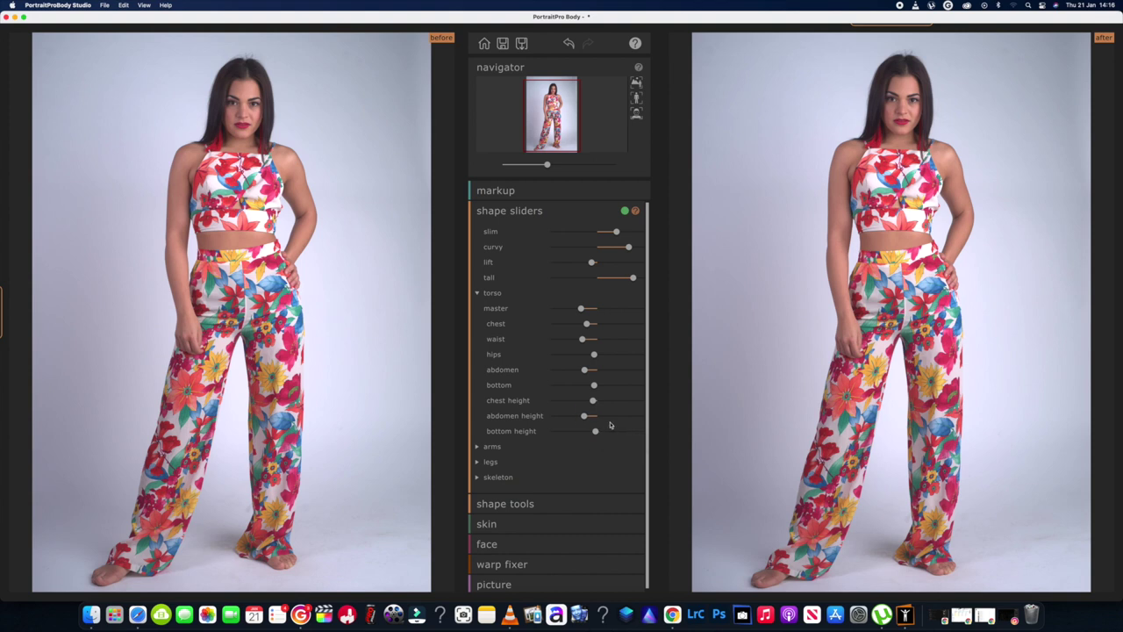
{"action": "left_click", "coordinate": [488, 448]}
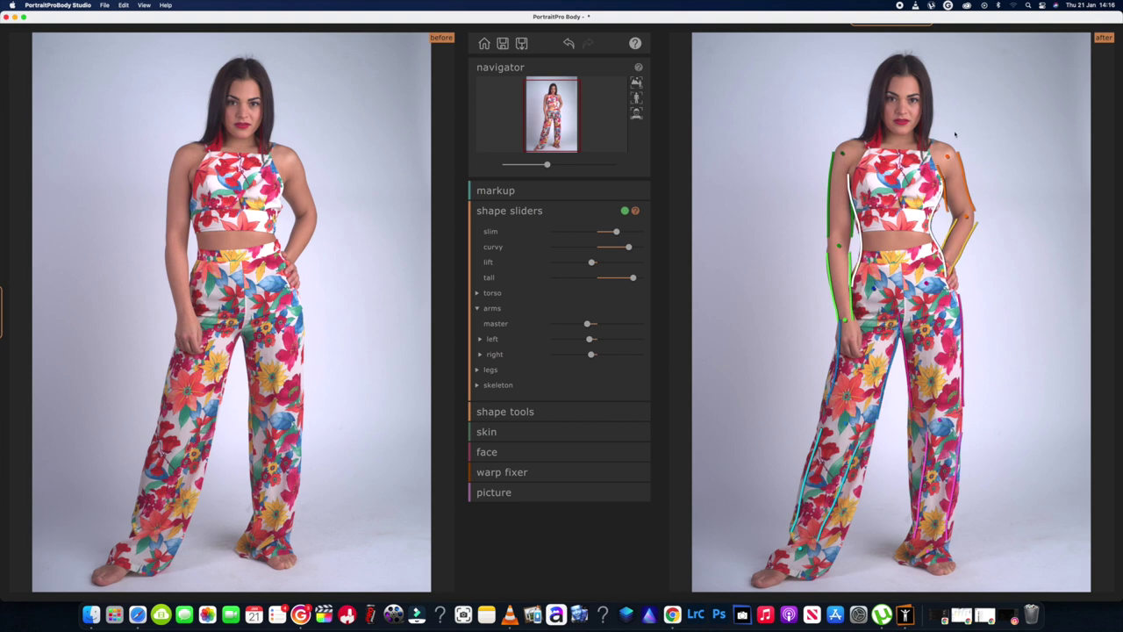
Fit the full figure in view and compare the reshaped body repeatedly with the original photo
{"action": "scroll", "coordinate": [955, 138], "scroll_direction": "up", "scroll_amount": 1}
{"action": "scroll", "coordinate": [954, 141], "scroll_direction": "down", "scroll_amount": 1}
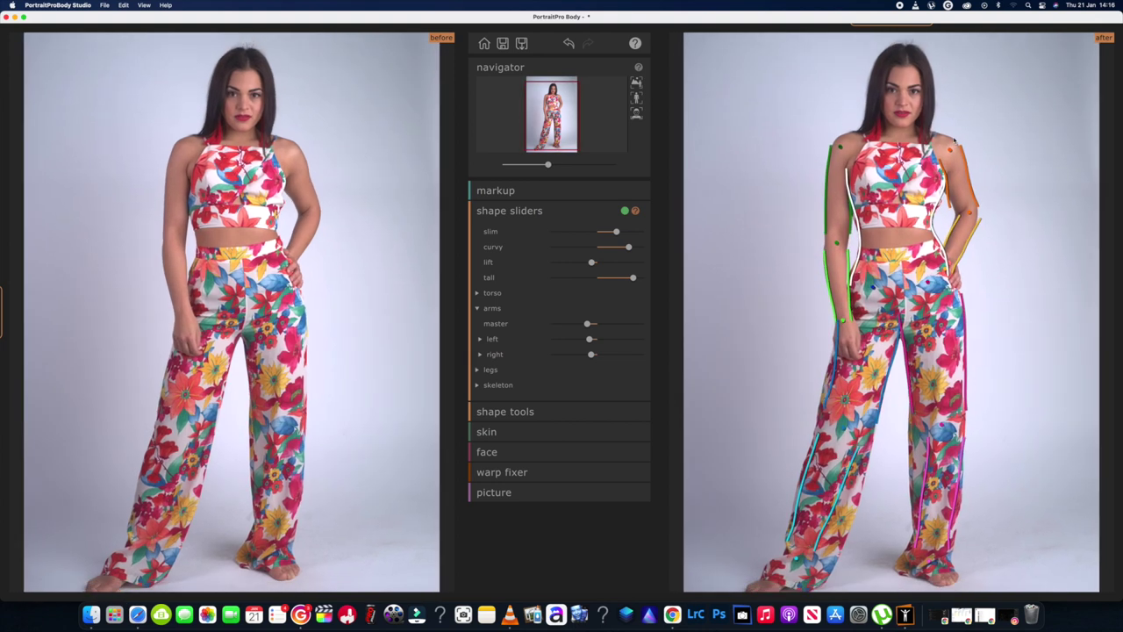
{"action": "scroll", "coordinate": [955, 138], "scroll_direction": "down", "scroll_amount": 2}
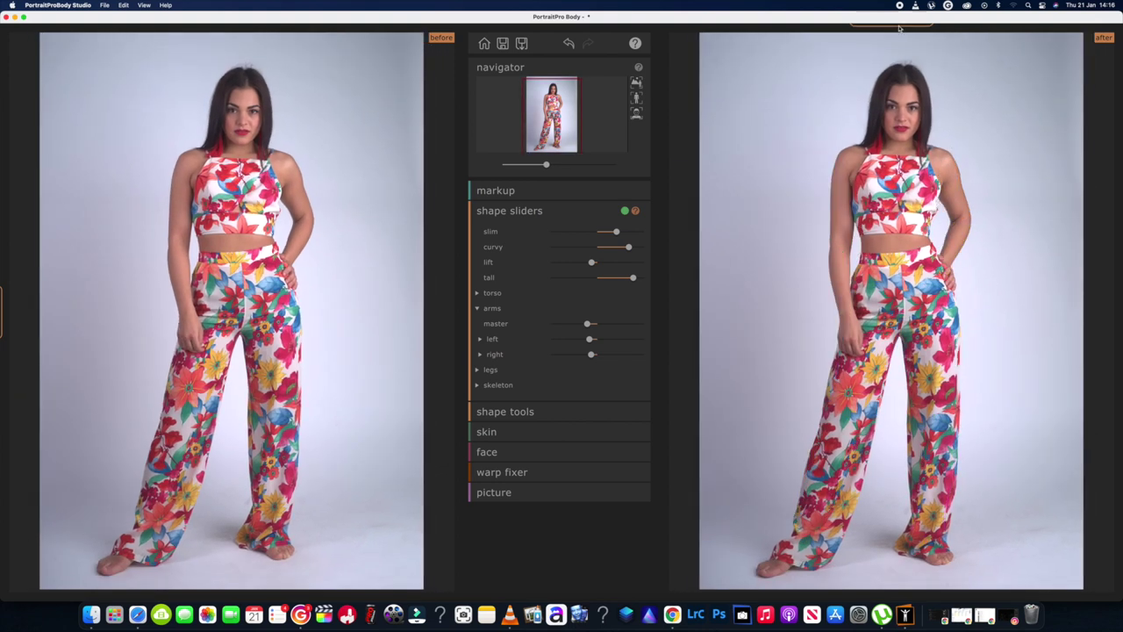
{"action": "left_click", "coordinate": [899, 27]}
{"action": "left_click", "coordinate": [899, 27]}
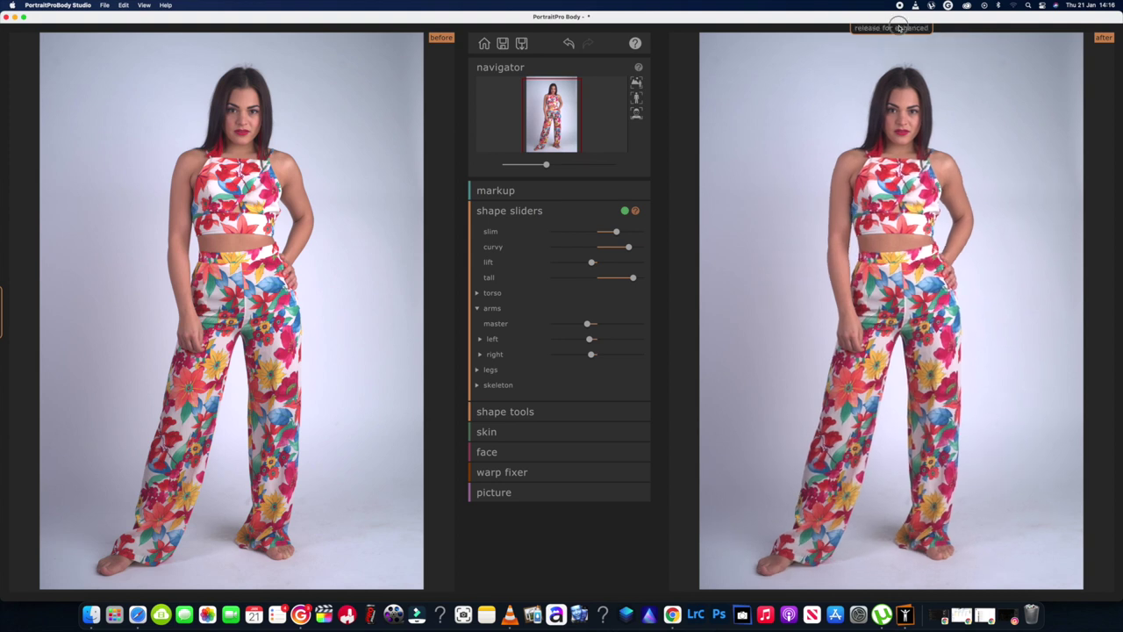
{"action": "left_click", "coordinate": [899, 27]}
{"action": "left_click", "coordinate": [899, 28]}
{"action": "left_click", "coordinate": [898, 27]}
{"action": "left_click", "coordinate": [898, 27]}
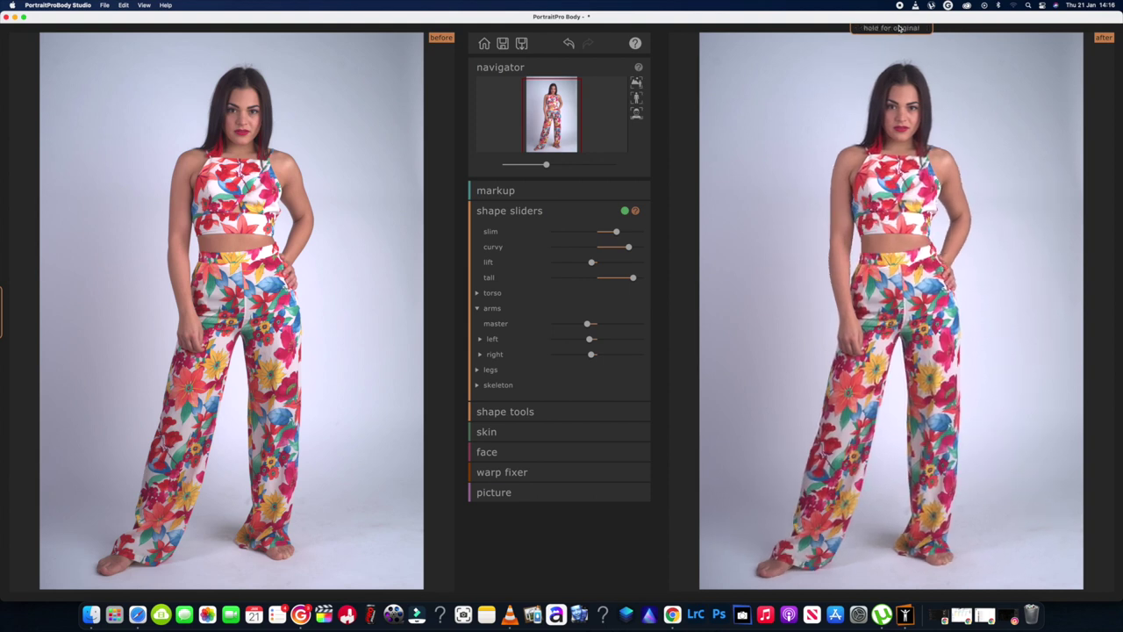
{"action": "left_click", "coordinate": [899, 28]}
{"action": "left_click", "coordinate": [899, 28]}
{"action": "left_click", "coordinate": [899, 27]}
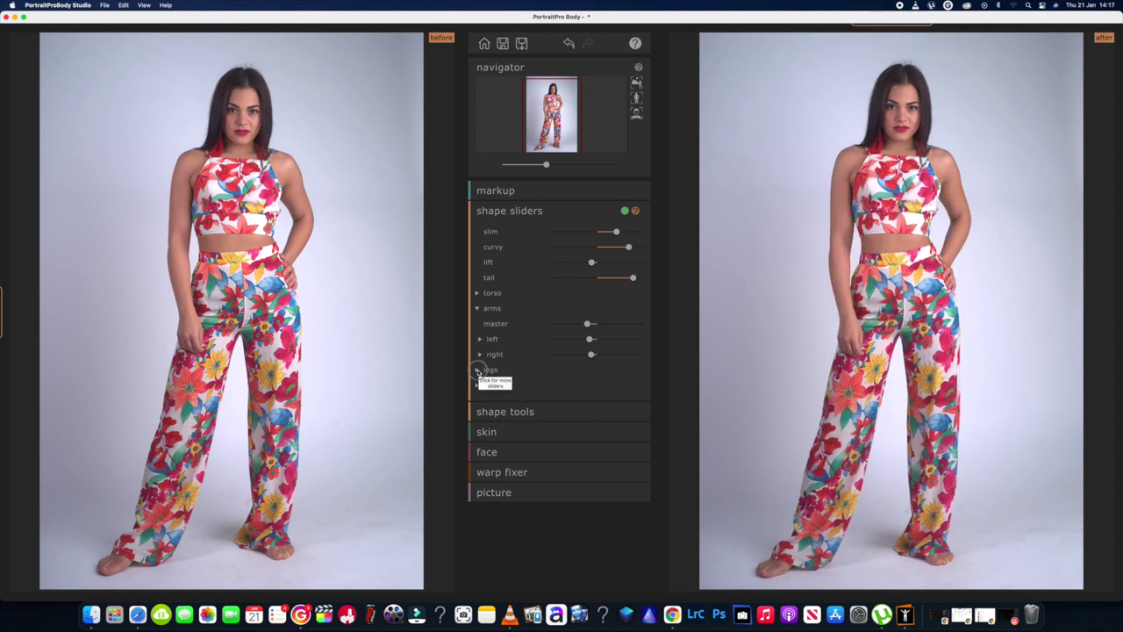
Slim the left leg slightly below neutral
{"action": "left_click", "coordinate": [478, 371]}
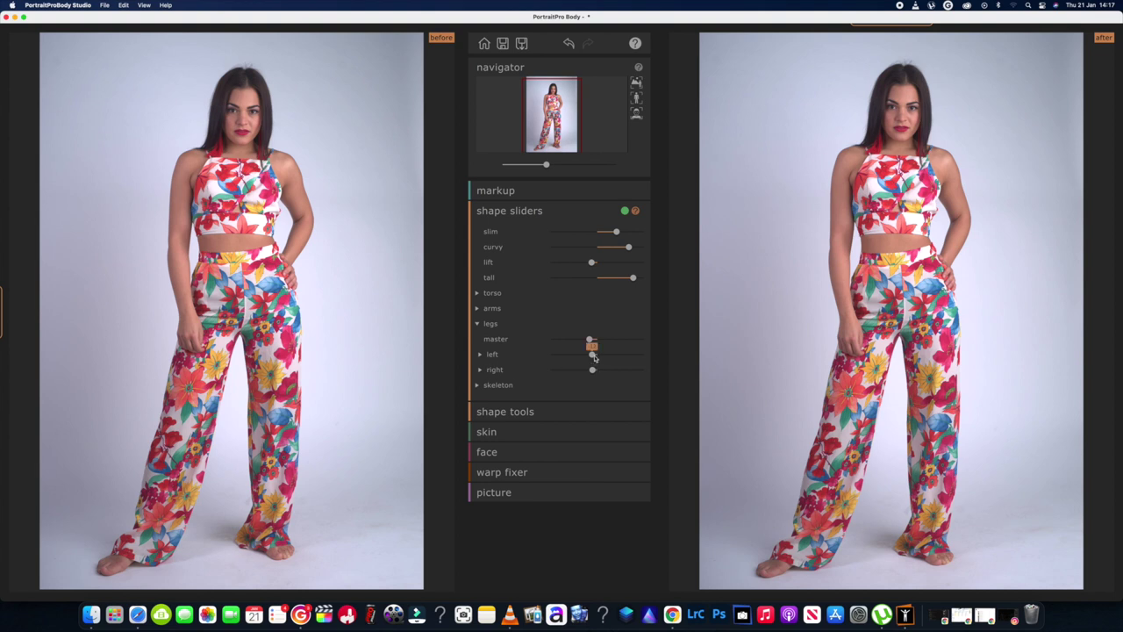
{"action": "mouse_move", "coordinate": [592, 353]}
{"action": "left_mouse_down"}
{"action": "mouse_move", "coordinate": [612, 354]}
{"action": "mouse_move", "coordinate": [584, 356]}
{"action": "left_mouse_up"}
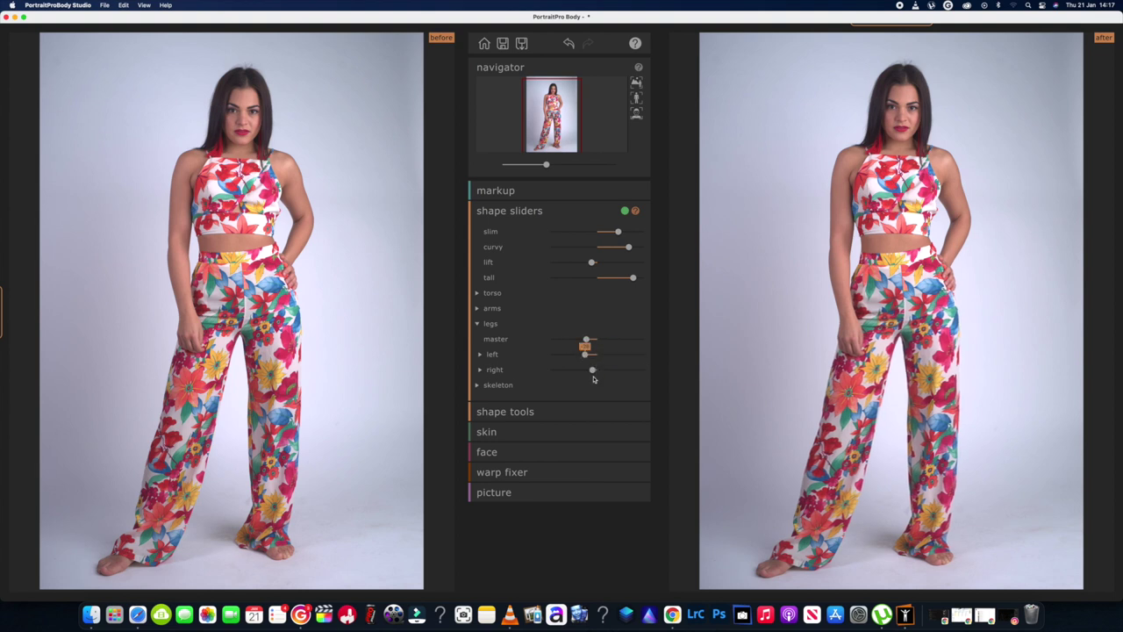
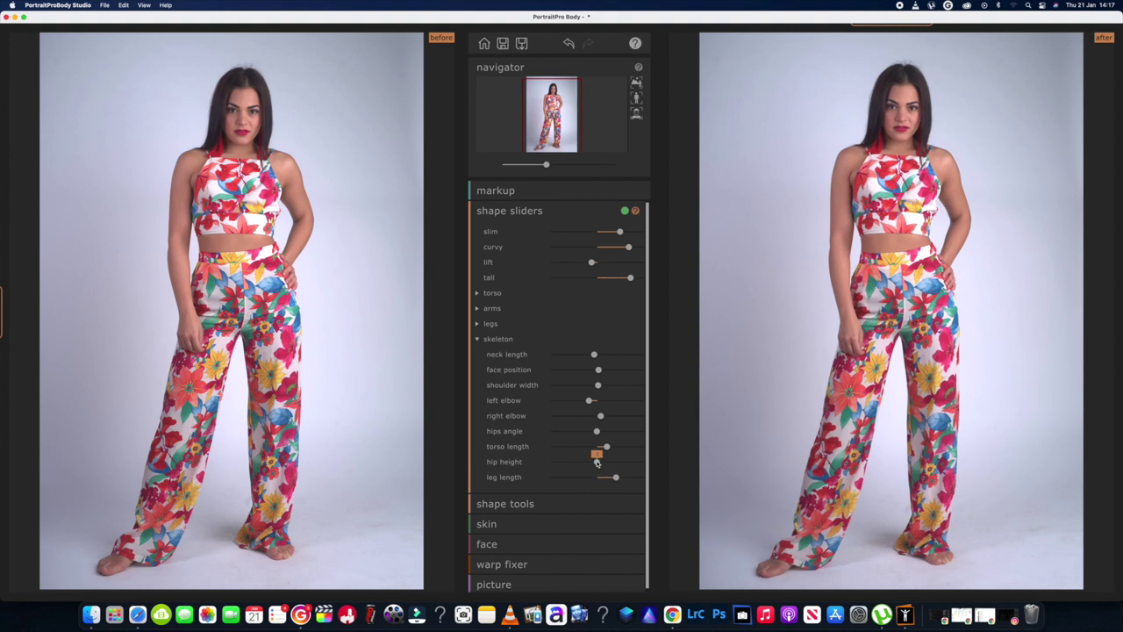
Adjust the skeleton with slightly narrower shoulders, a slightly lower face position, and a slightly longer neck and torso
{"action": "left_click_drag", "start_coordinate": [600, 415], "coordinate": [588, 384]}
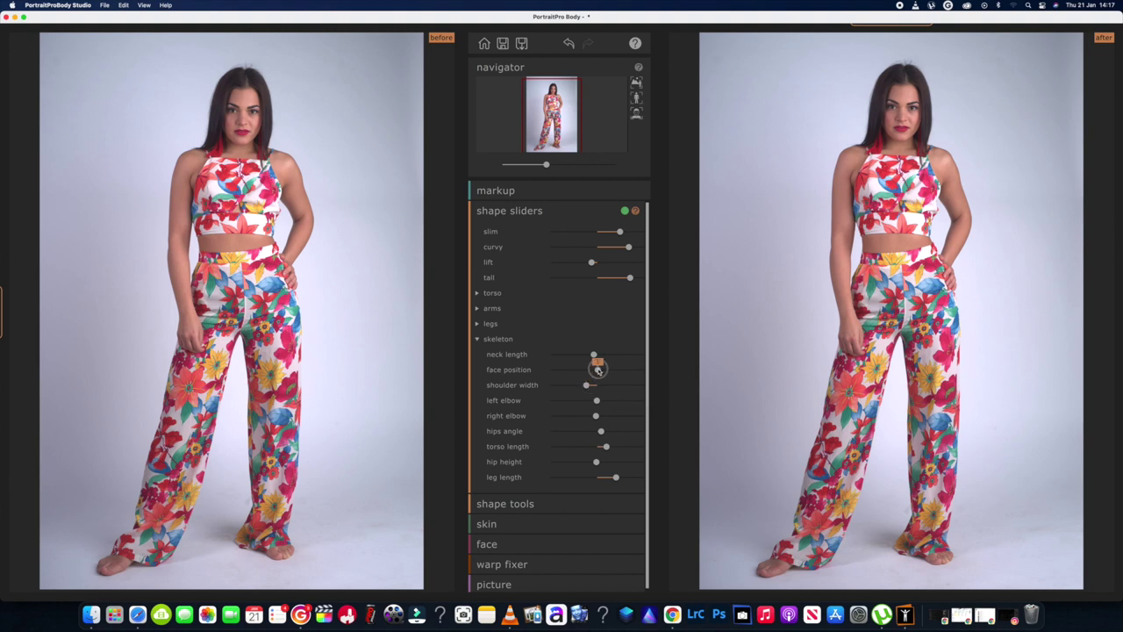
{"action": "mouse_move", "coordinate": [596, 369]}
{"action": "left_mouse_down"}
{"action": "mouse_move", "coordinate": [578, 369]}
{"action": "mouse_move", "coordinate": [601, 367]}
{"action": "mouse_move", "coordinate": [594, 361]}
{"action": "mouse_move", "coordinate": [582, 368]}
{"action": "mouse_move", "coordinate": [604, 372]}
{"action": "mouse_move", "coordinate": [584, 371]}
{"action": "mouse_move", "coordinate": [600, 371]}
{"action": "mouse_move", "coordinate": [585, 354]}
{"action": "mouse_move", "coordinate": [616, 355]}
{"action": "mouse_move", "coordinate": [607, 355]}
{"action": "left_mouse_up"}
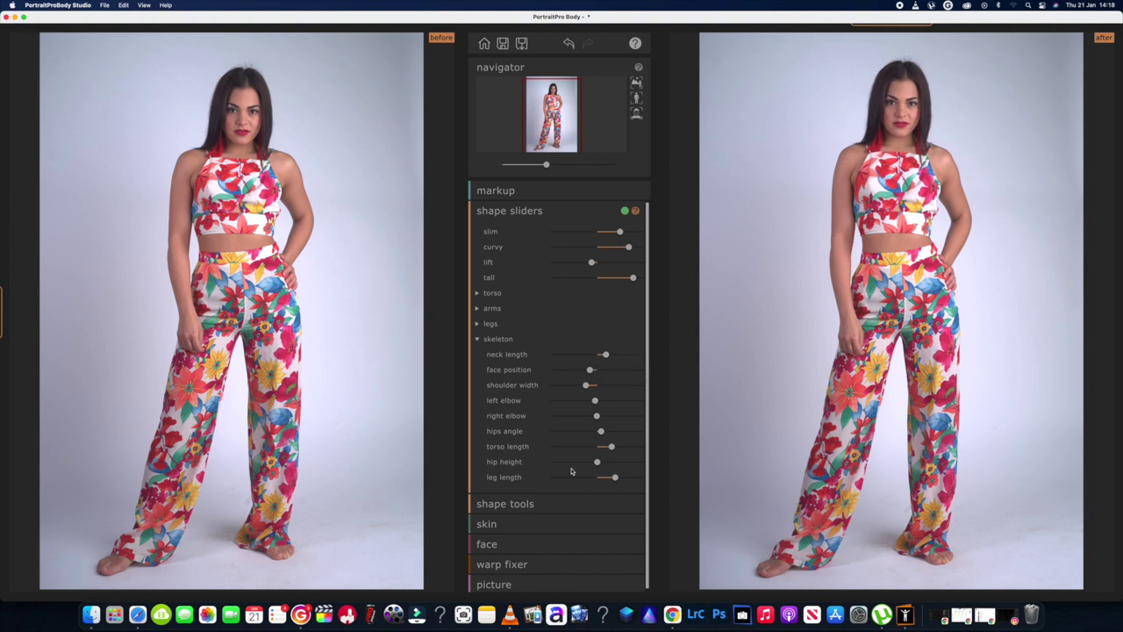
{"action": "left_click_drag", "start_coordinate": [599, 479], "coordinate": [596, 483]}
Nudge the waist contour beside the bent arm slightly with the edit body tool
{"action": "left_click", "coordinate": [507, 504]}
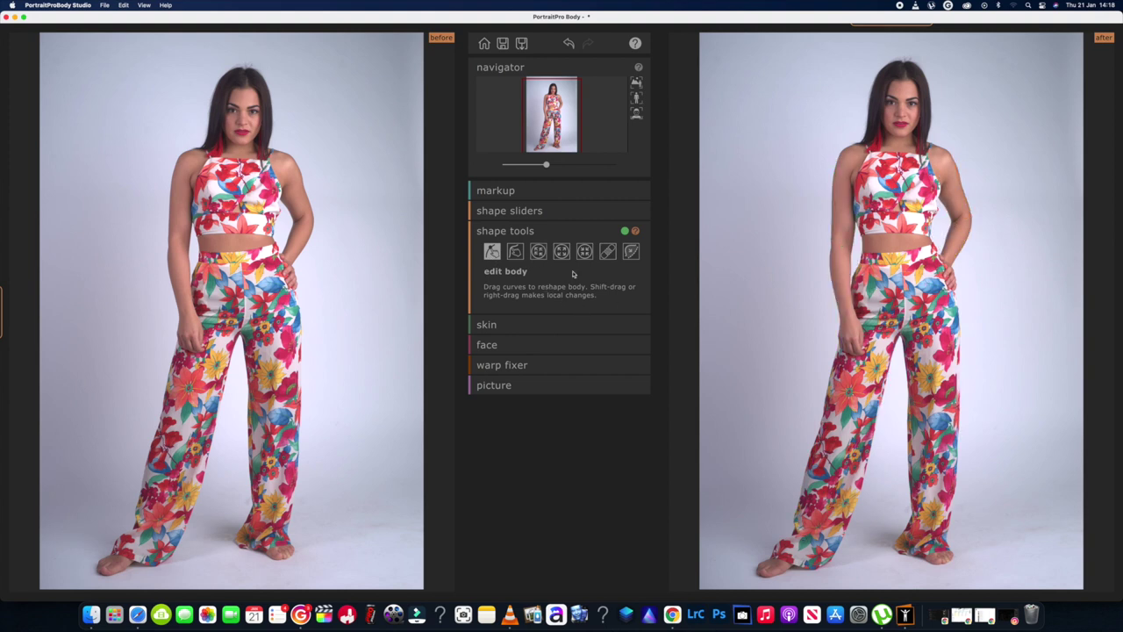
{"action": "mouse_move", "coordinate": [914, 304]}
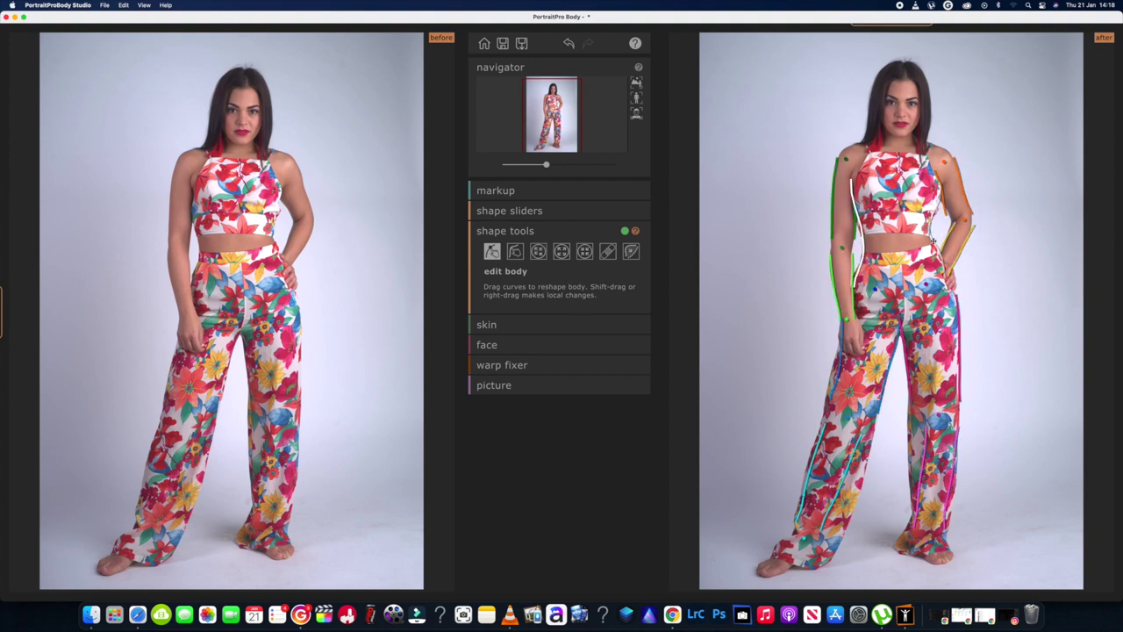
{"action": "left_click_drag", "start_coordinate": [937, 243], "coordinate": [935, 240]}
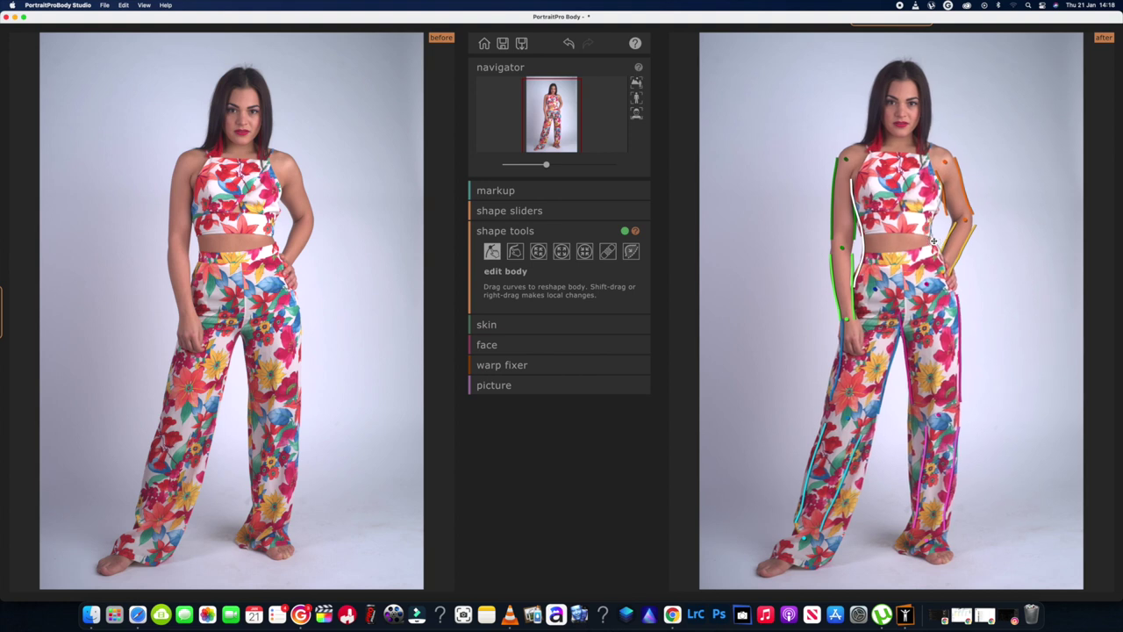
Look at the edit body local and expand tools, try warping the straight arm with the drag tool, and undo the warp
{"action": "left_click", "coordinate": [516, 252]}
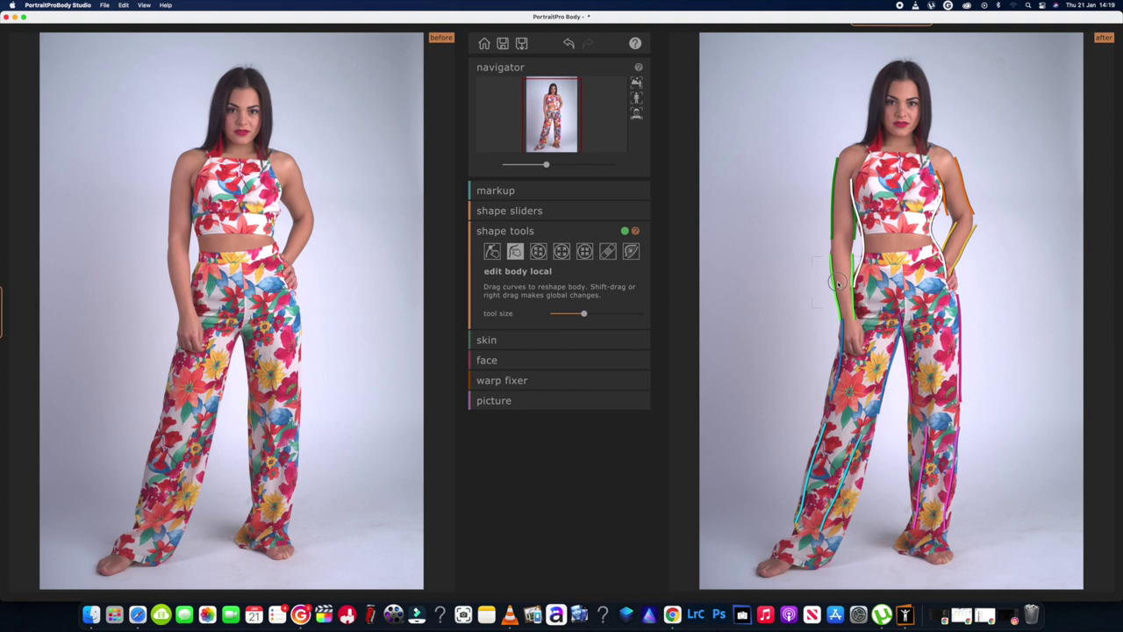
{"action": "left_click", "coordinate": [561, 251]}
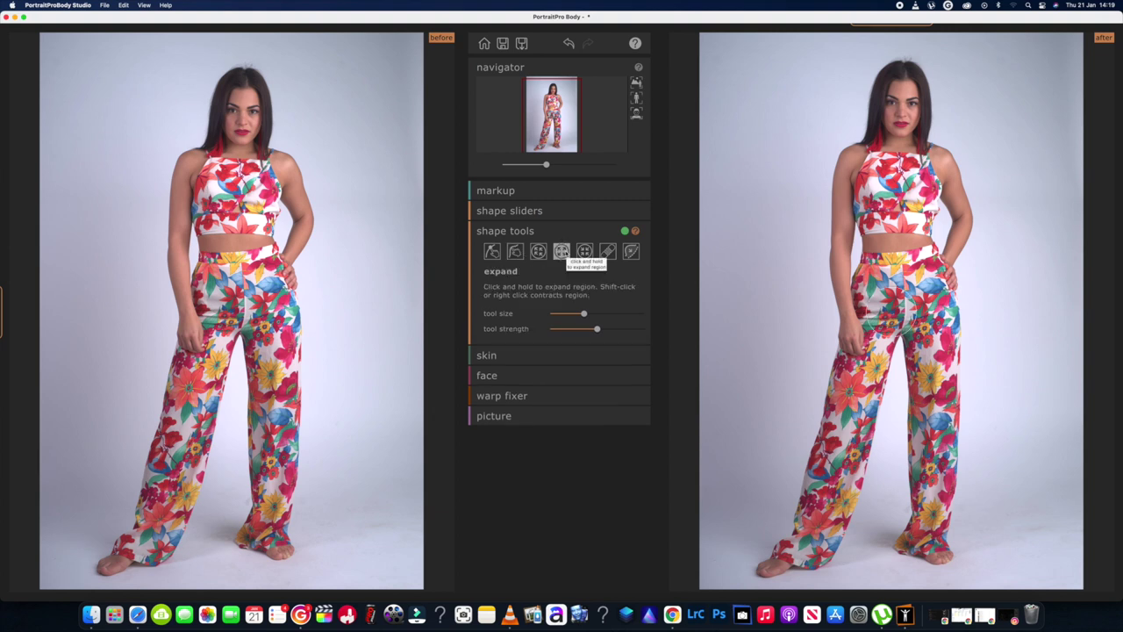
{"action": "left_click", "coordinate": [538, 252]}
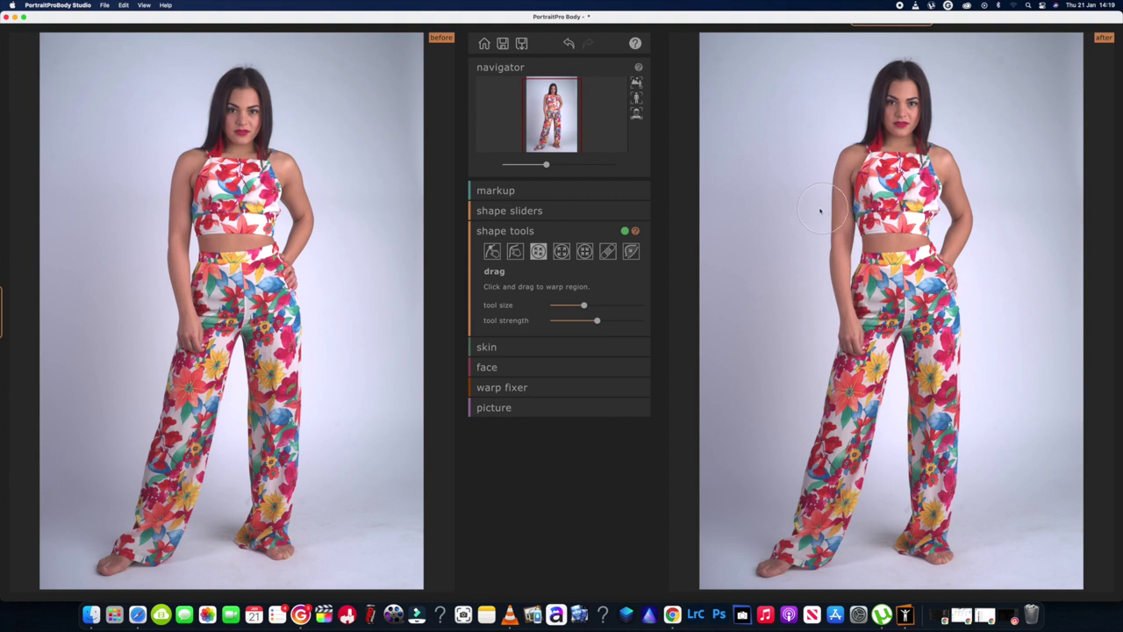
{"action": "left_click_drag", "start_coordinate": [823, 209], "coordinate": [828, 182]}
{"action": "left_click", "coordinate": [567, 42]}
{"action": "left_click", "coordinate": [567, 42]}
Reduce the drag tool's strength to about a quarter and increase its size to about half
{"action": "left_click_drag", "start_coordinate": [597, 320], "coordinate": [575, 321]}
{"action": "left_click", "coordinate": [598, 305]}
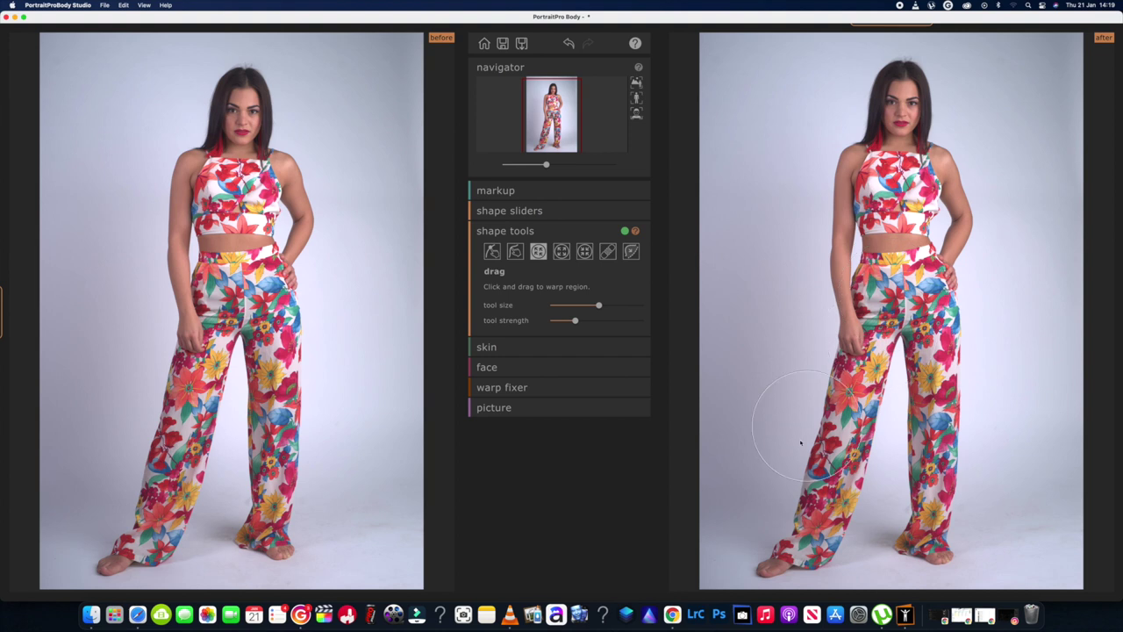
Examine the skin, face, warp fixer and picture adjustments, including the face feature points and the around eyes and smokey eyes options
{"action": "left_click", "coordinate": [487, 347]}
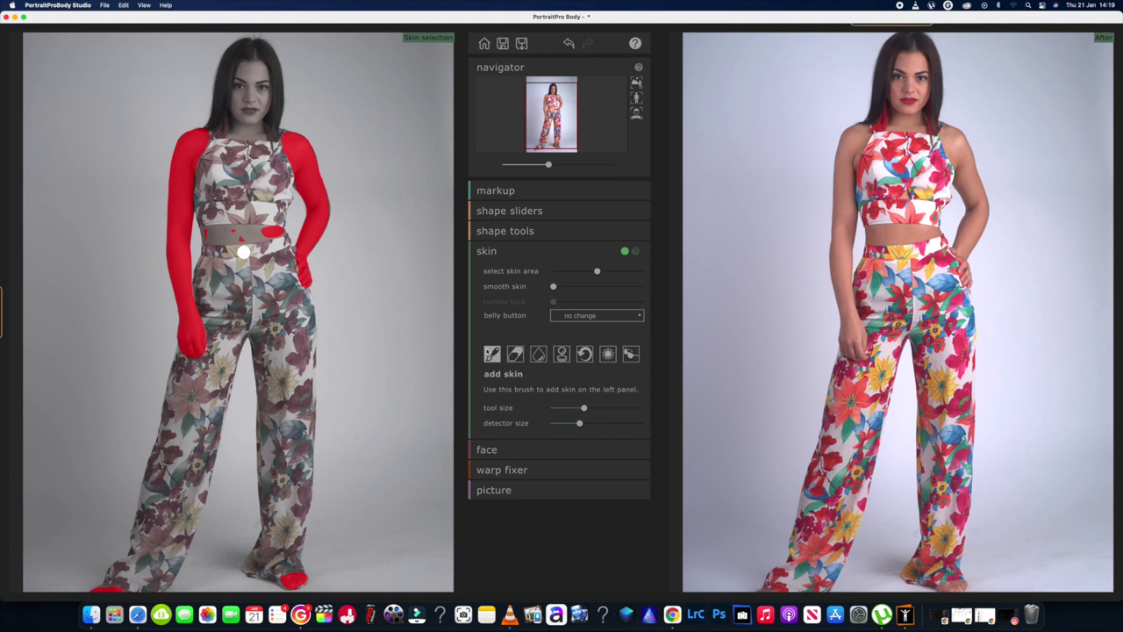
{"action": "left_click", "coordinate": [488, 449]}
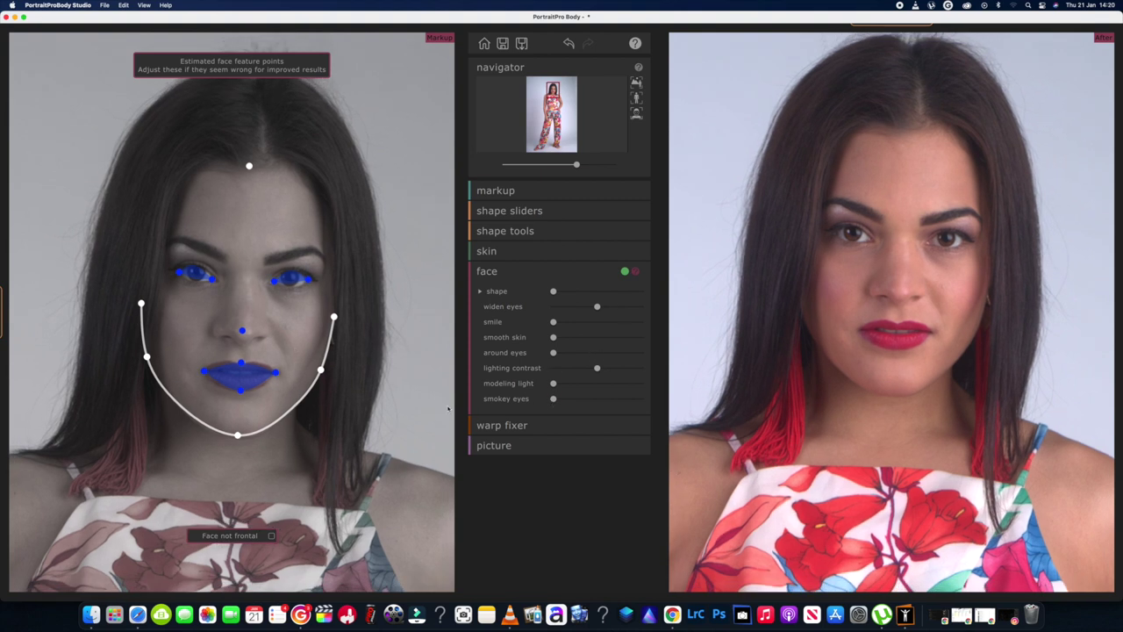
{"action": "mouse_move", "coordinate": [556, 399]}
{"action": "left_mouse_down"}
{"action": "mouse_move", "coordinate": [590, 401]}
{"action": "mouse_move", "coordinate": [538, 399]}
{"action": "left_mouse_up"}
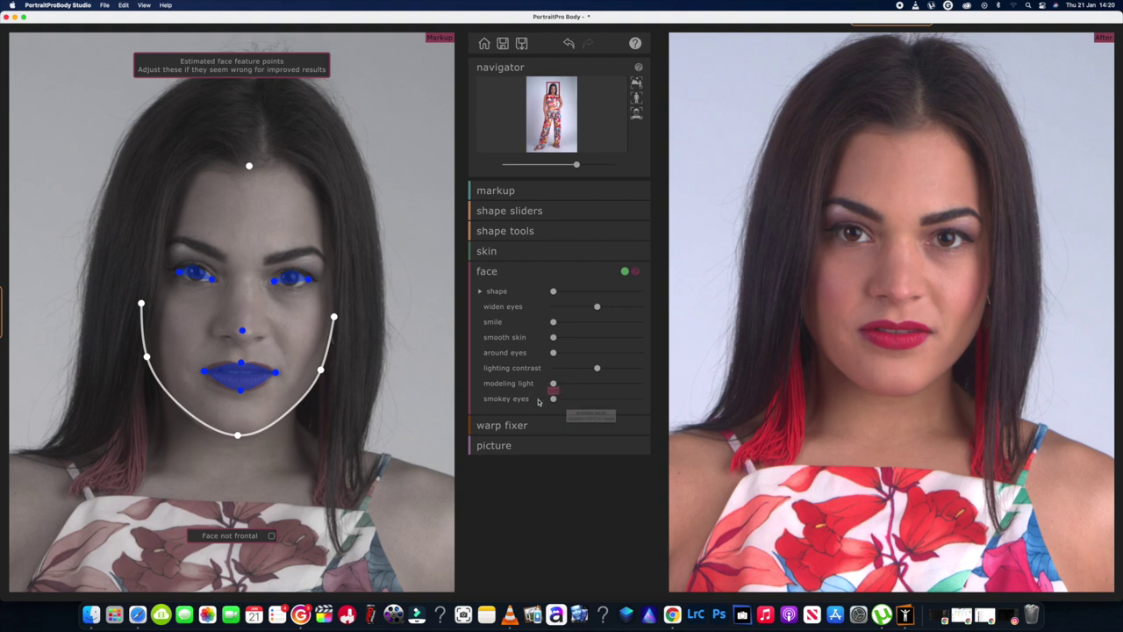
{"action": "left_click_drag", "start_coordinate": [562, 356], "coordinate": [531, 358]}
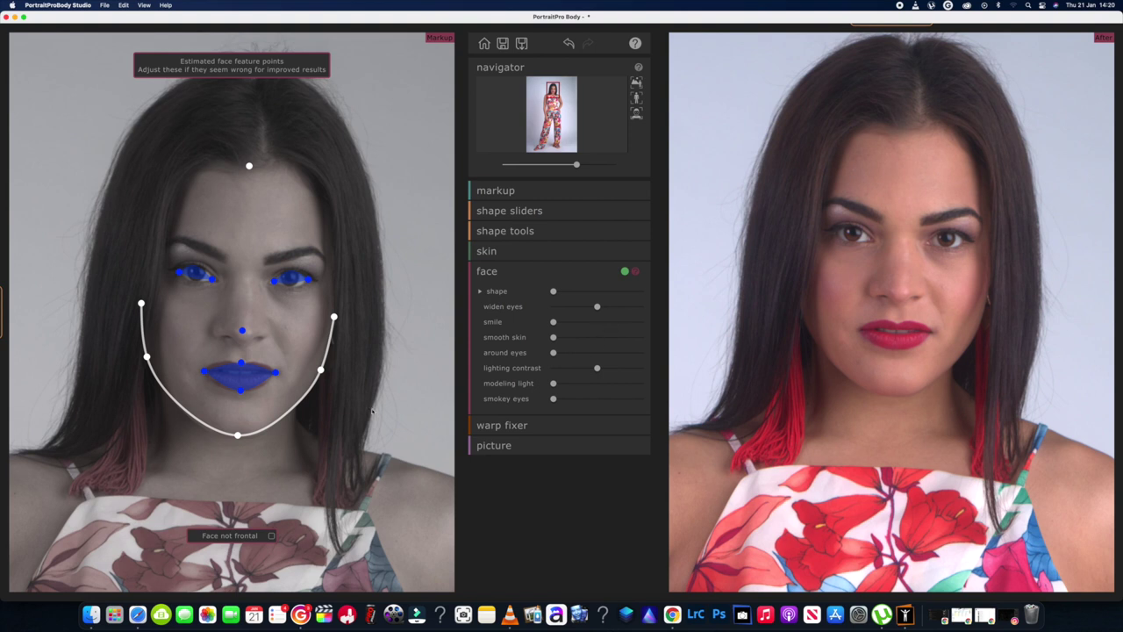
{"action": "scroll", "coordinate": [372, 410], "scroll_direction": "down", "scroll_amount": 2}
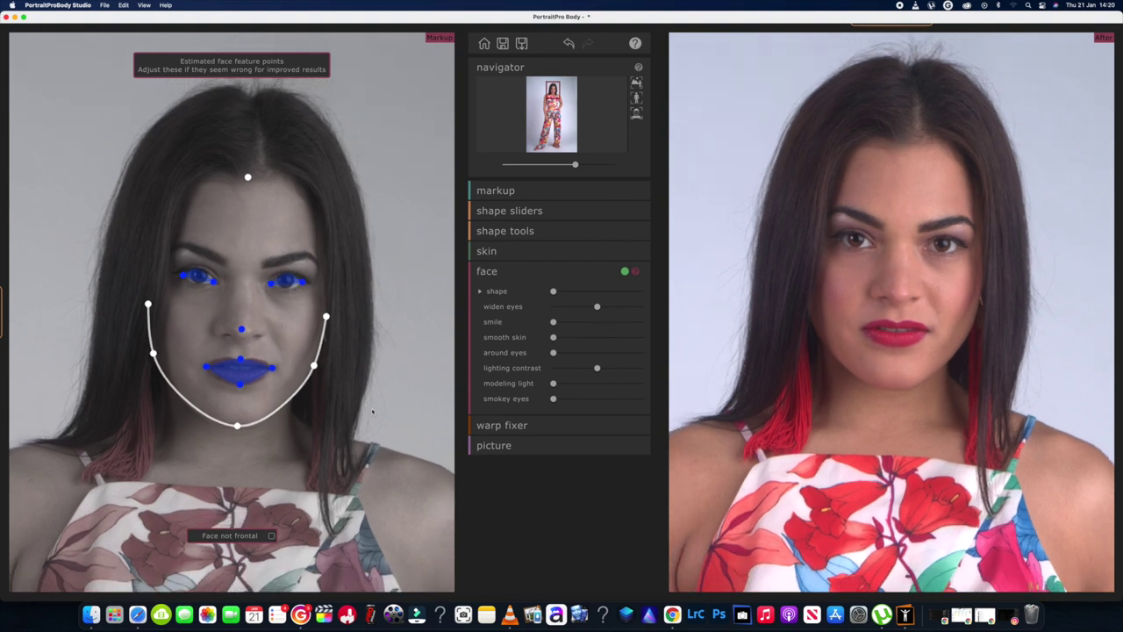
{"action": "scroll", "coordinate": [372, 411], "scroll_direction": "down", "scroll_amount": 1}
{"action": "scroll", "coordinate": [372, 410], "scroll_direction": "down", "scroll_amount": 1}
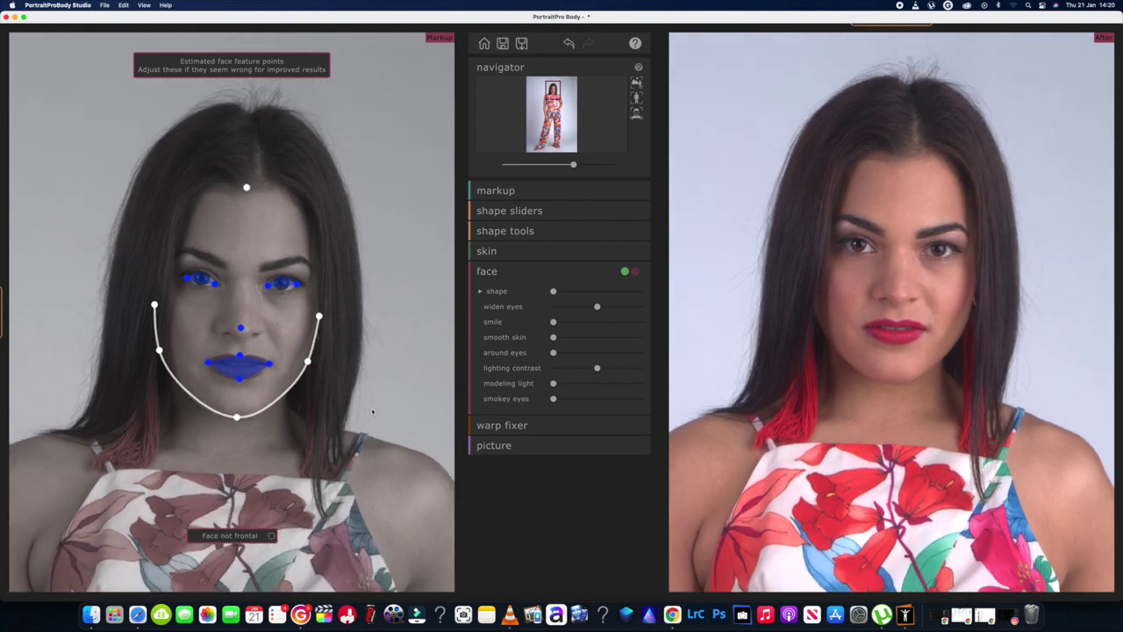
{"action": "scroll", "coordinate": [372, 411], "scroll_direction": "down", "scroll_amount": 2}
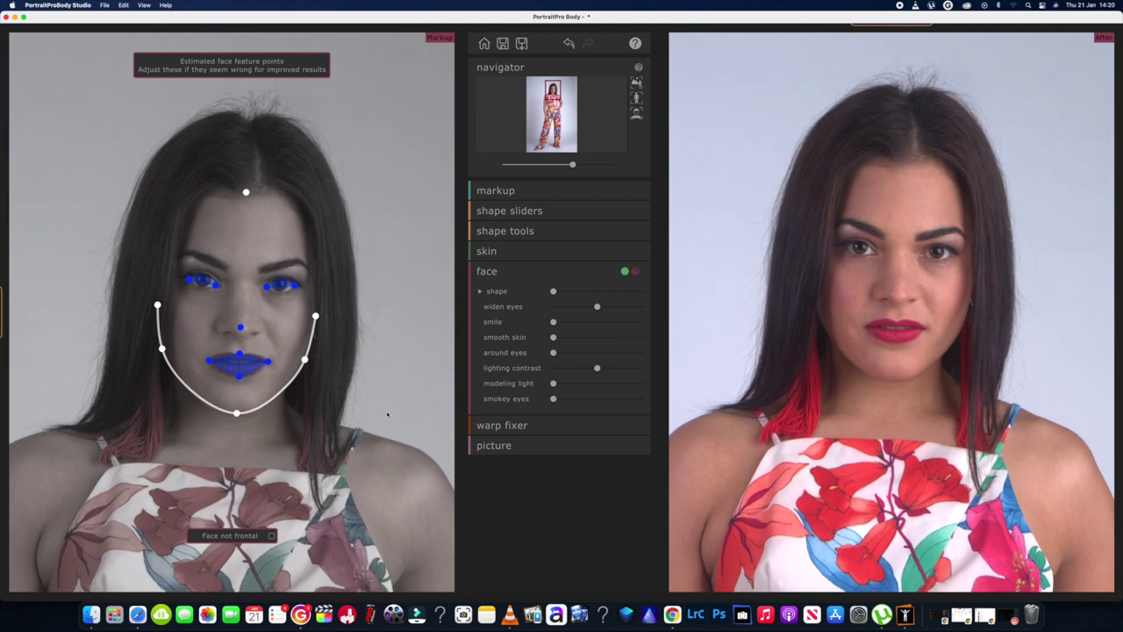
{"action": "scroll", "coordinate": [387, 414], "scroll_direction": "down", "scroll_amount": 1}
{"action": "scroll", "coordinate": [387, 415], "scroll_direction": "down", "scroll_amount": 1}
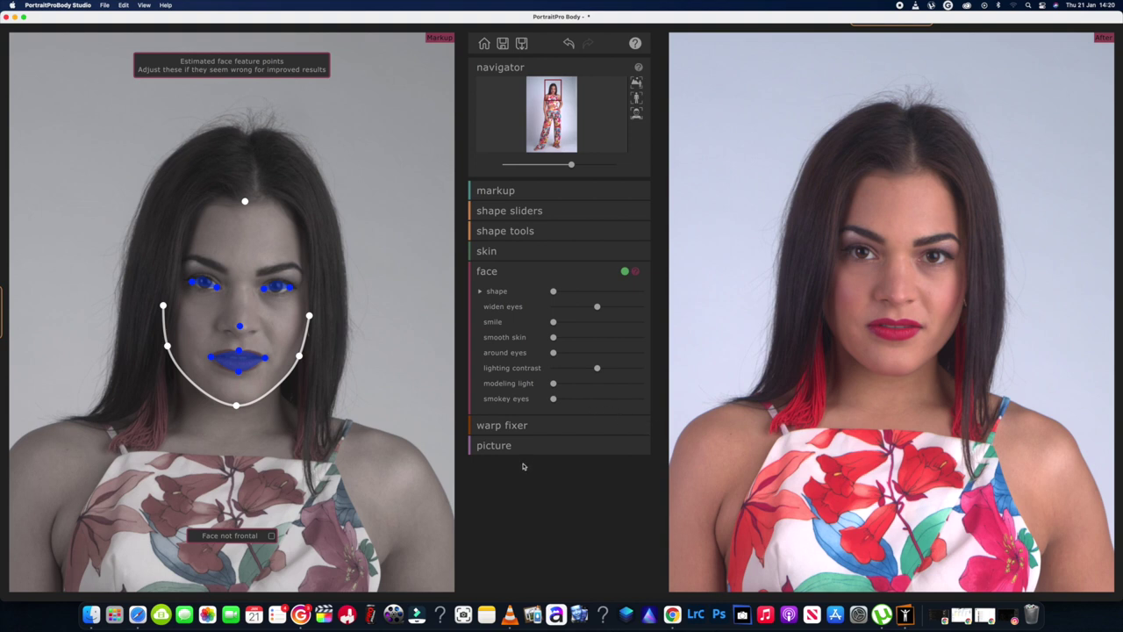
{"action": "left_click", "coordinate": [502, 425]}
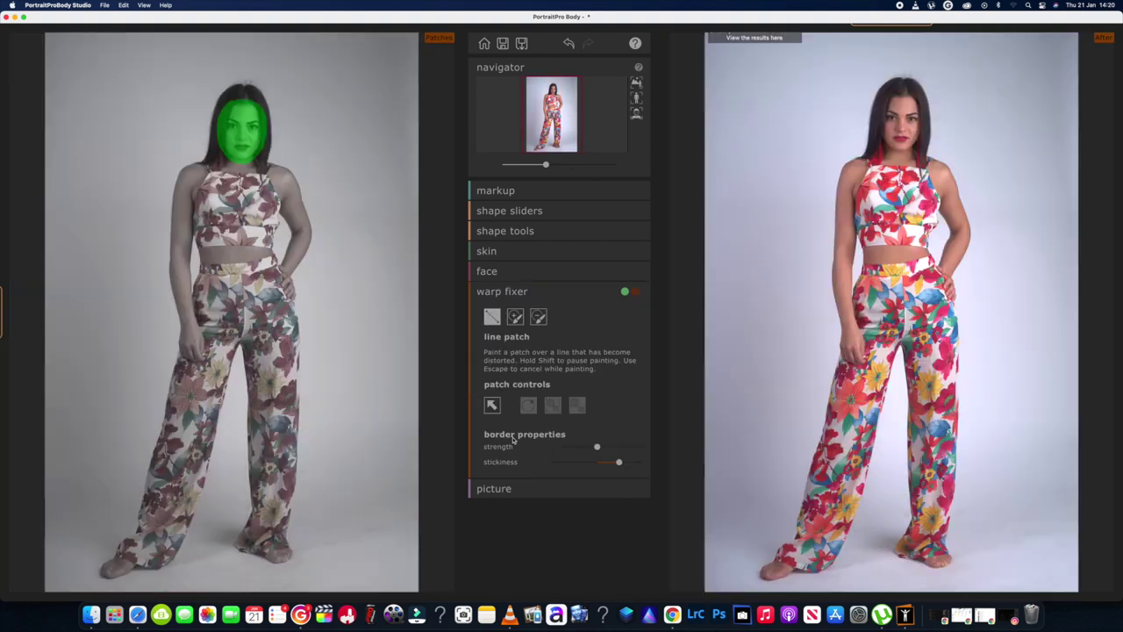
{"action": "left_click", "coordinate": [493, 489]}
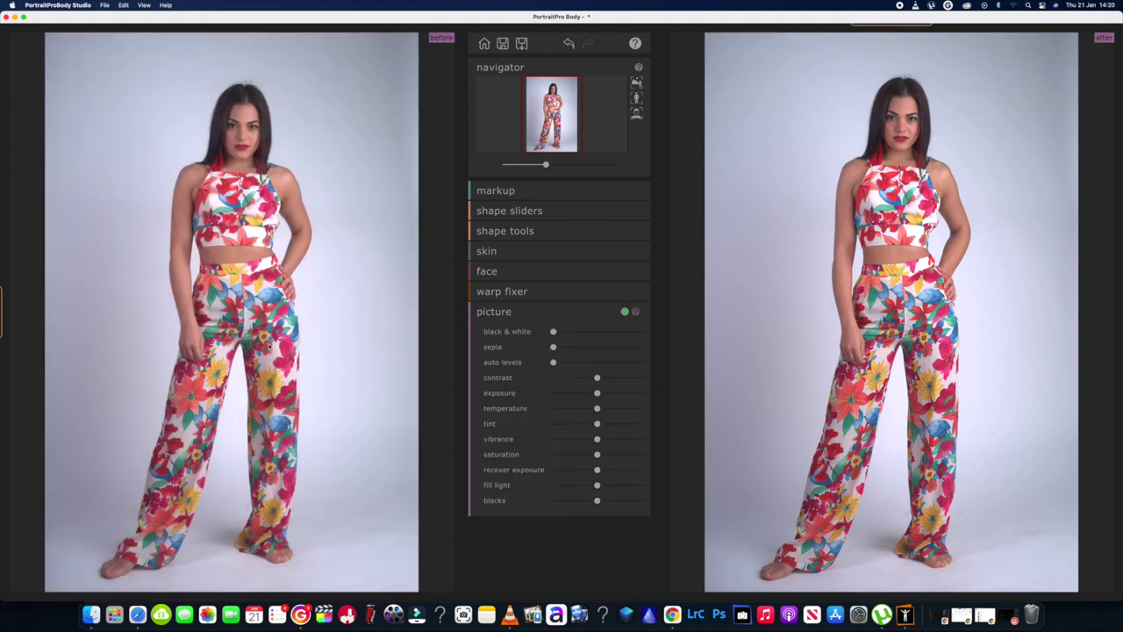
Enlarge the figure slightly and check the final body shape against the original photo several times
{"action": "scroll", "coordinate": [900, 35], "scroll_direction": "up", "scroll_amount": 1}
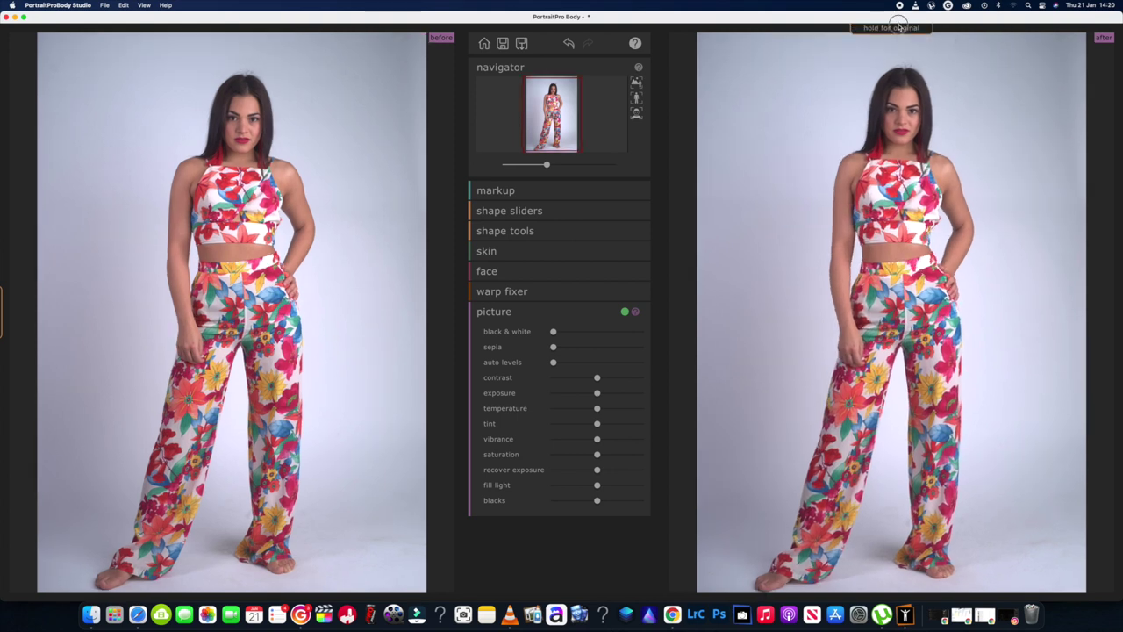
{"action": "left_click", "coordinate": [899, 28]}
{"action": "left_click", "coordinate": [900, 28]}
{"action": "left_click", "coordinate": [899, 28]}
{"action": "left_click", "coordinate": [899, 28]}
{"action": "left_click", "coordinate": [899, 28]}
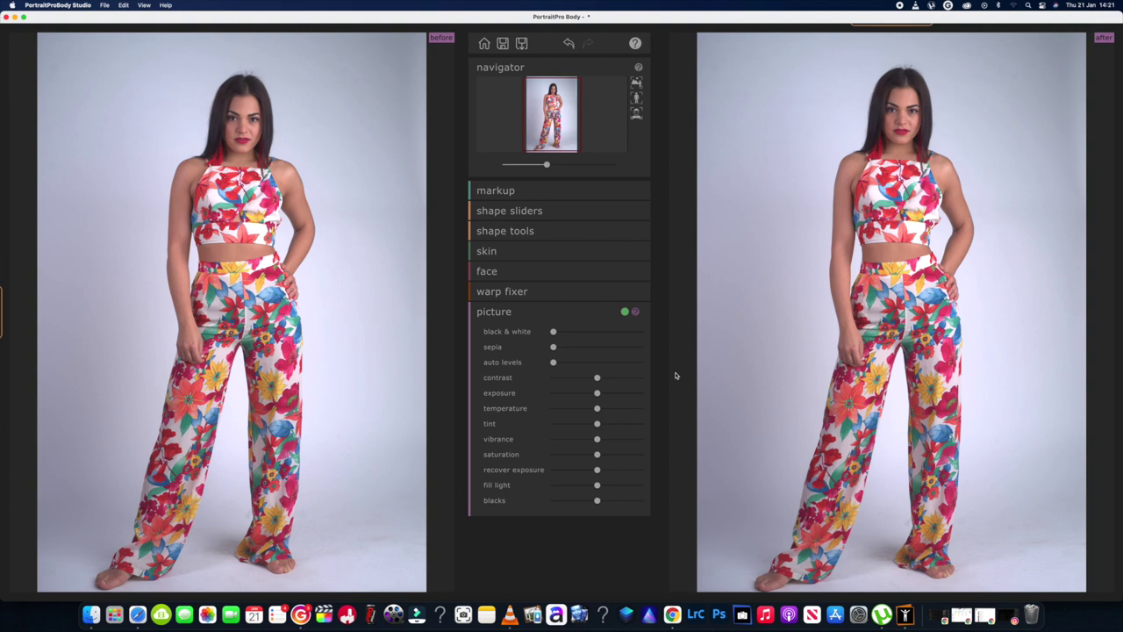
Increase the picture's vibrance slightly above neutral
{"action": "left_click", "coordinate": [599, 440]}
{"action": "left_click_drag", "start_coordinate": [601, 441], "coordinate": [607, 445]}
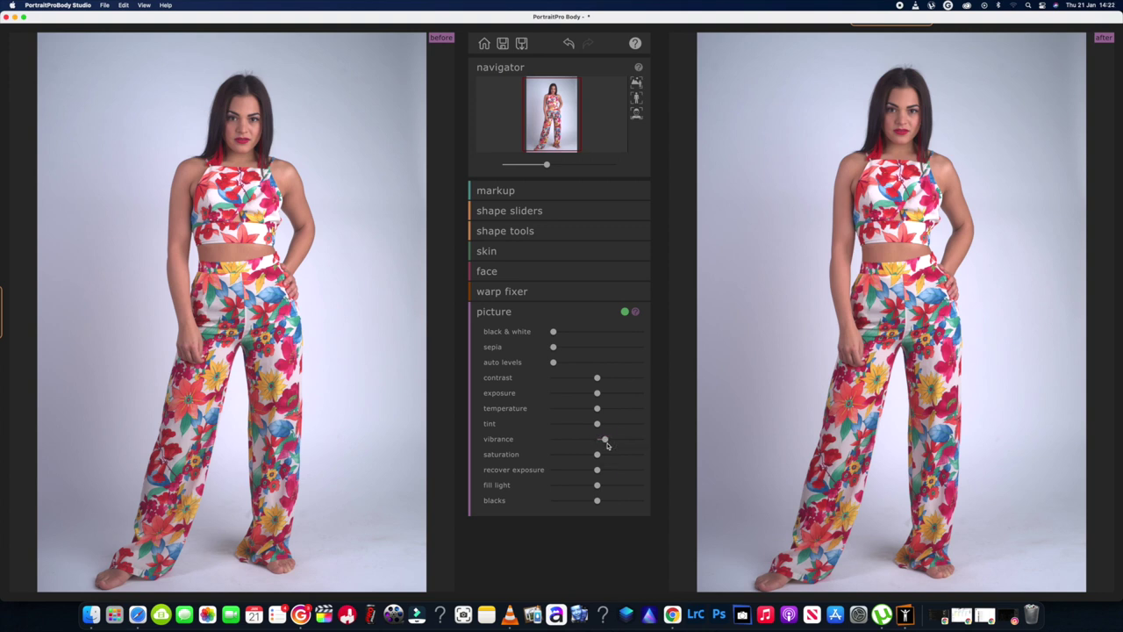